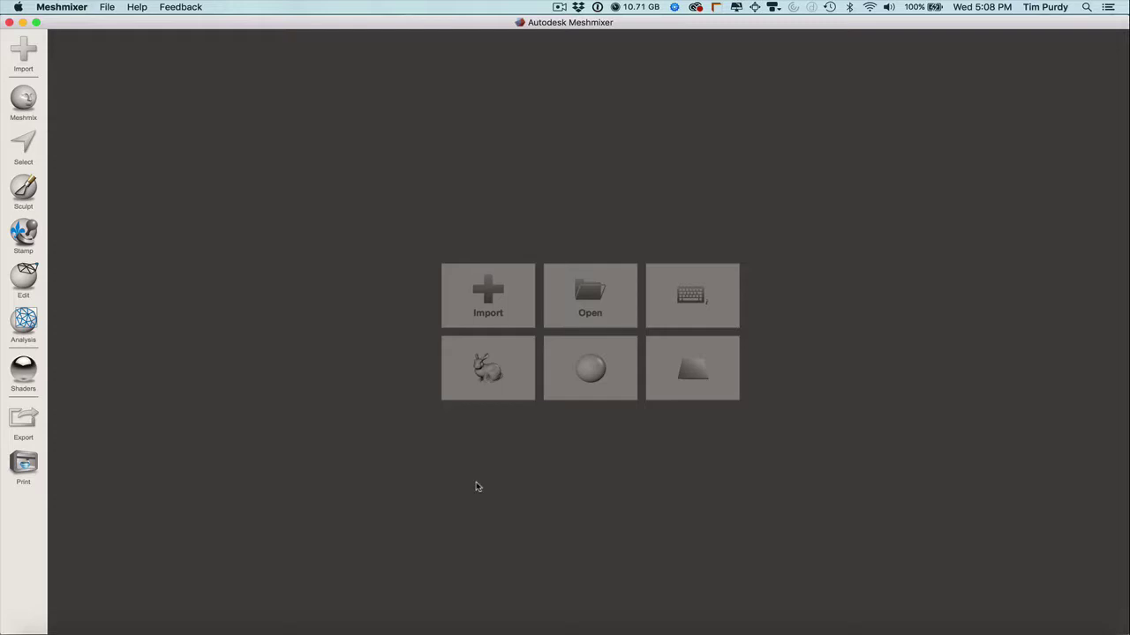
Import the hand scan OBJ file from the hand folder
{"action": "left_click", "coordinate": [494, 304]}
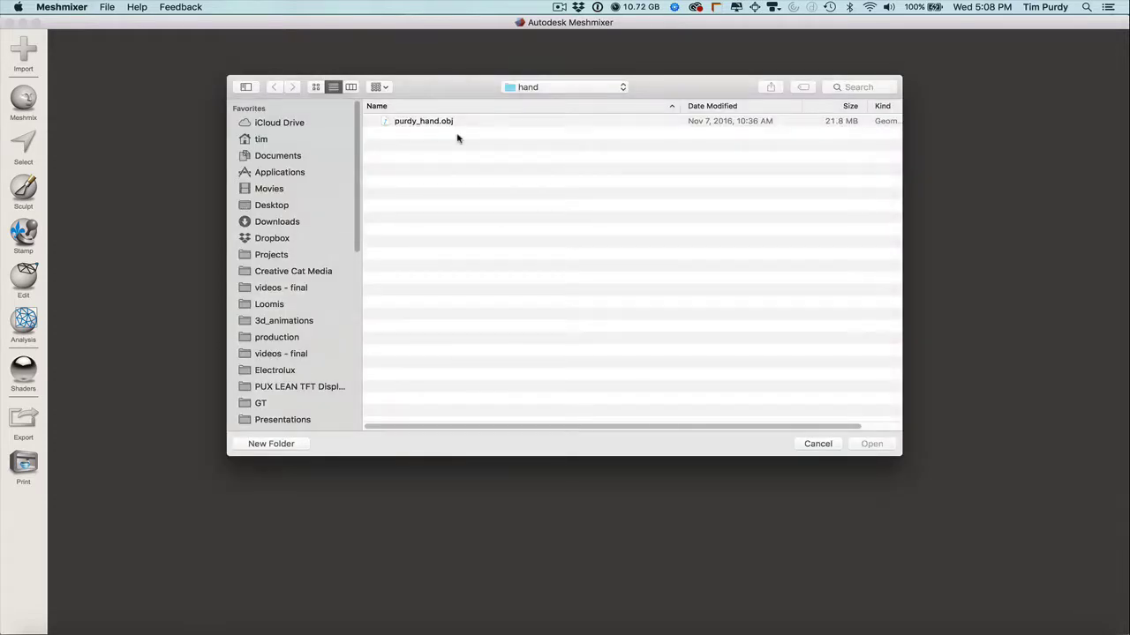
{"action": "left_click", "coordinate": [573, 87]}
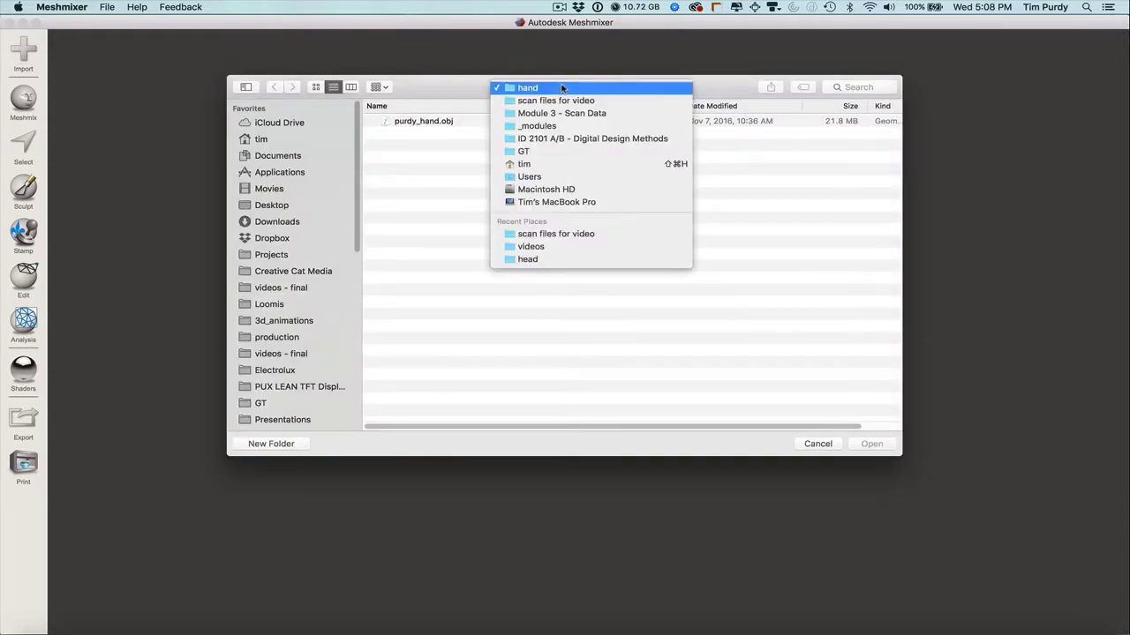
{"action": "left_click", "coordinate": [411, 123]}
{"action": "left_click", "coordinate": [436, 124]}
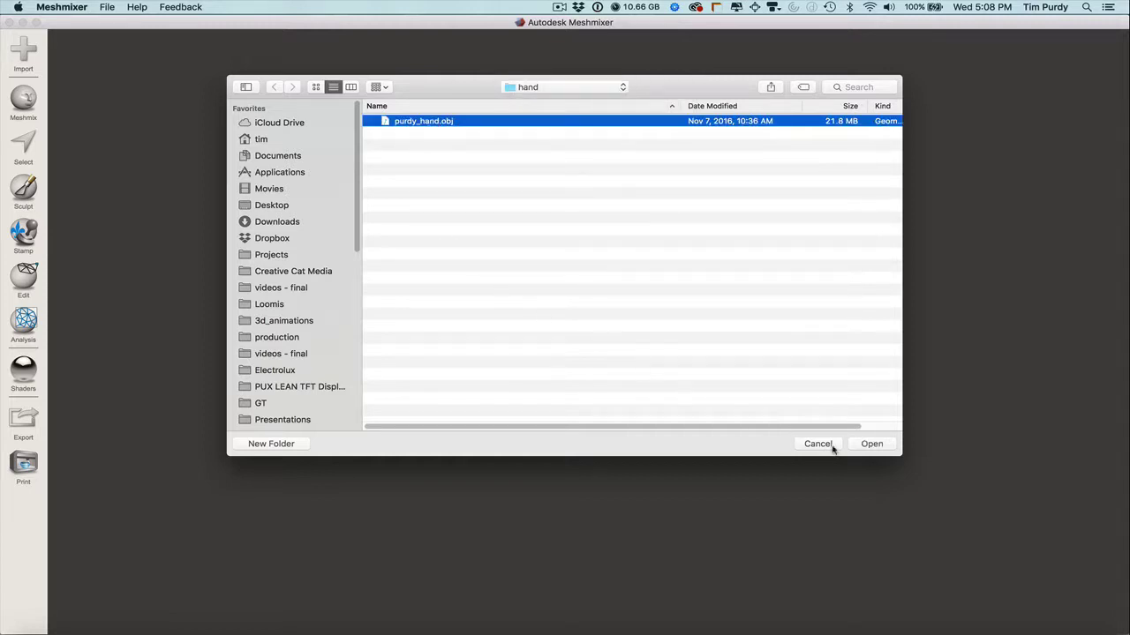
{"action": "left_click", "coordinate": [873, 444]}
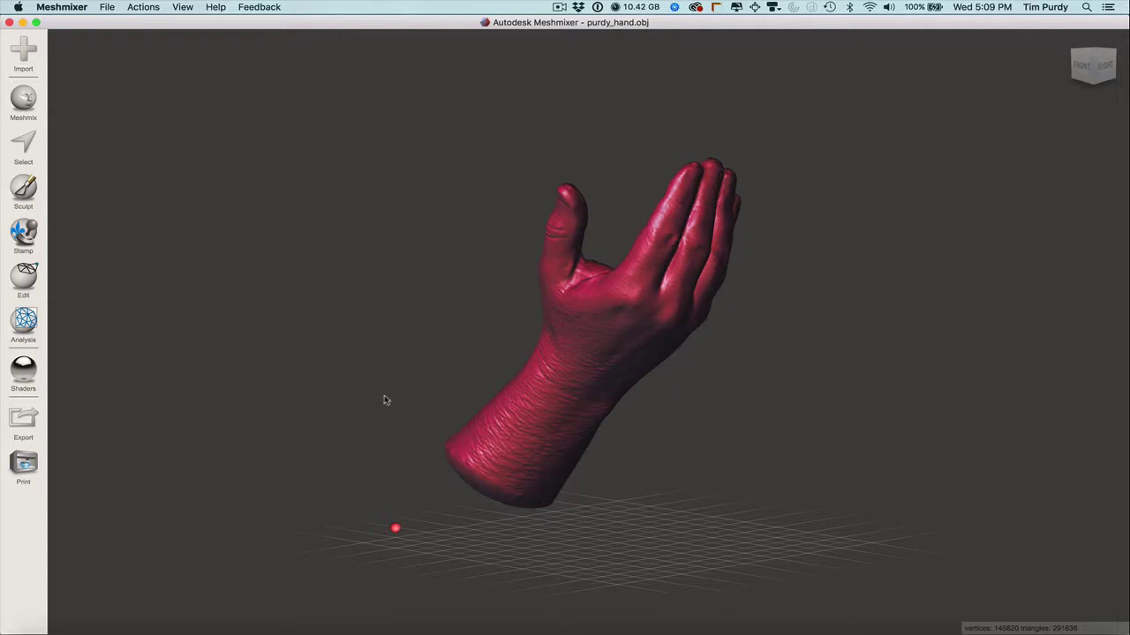
Transform the hand mesh by rotating it to about -93° around X so the fingers point sideways and the palm faces down
{"action": "left_click", "coordinate": [23, 276]}
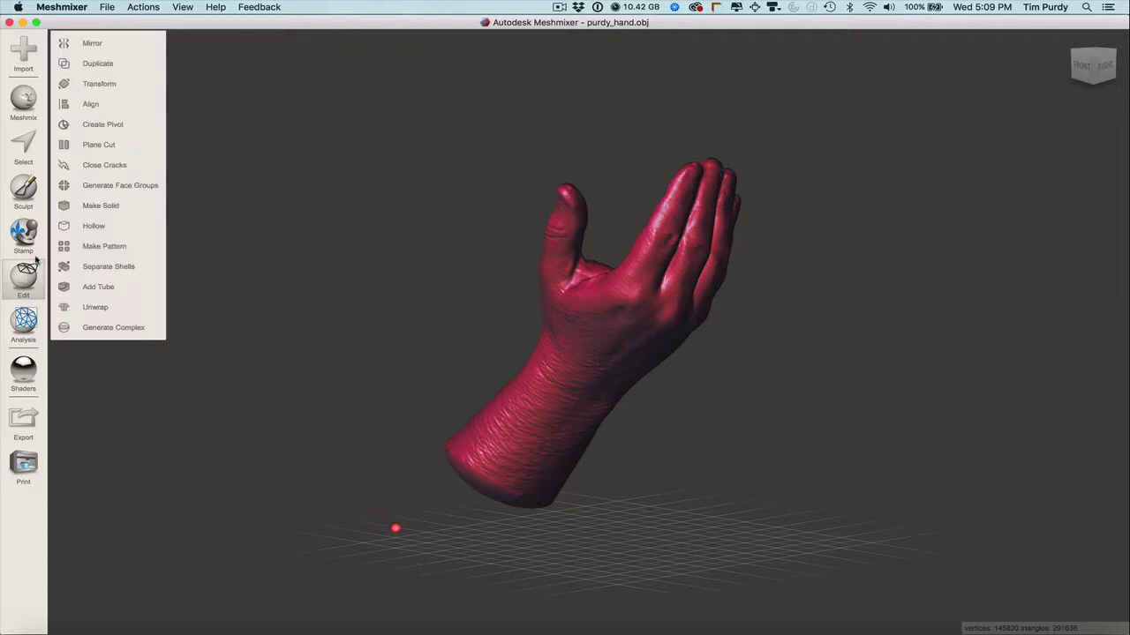
{"action": "left_click", "coordinate": [127, 82]}
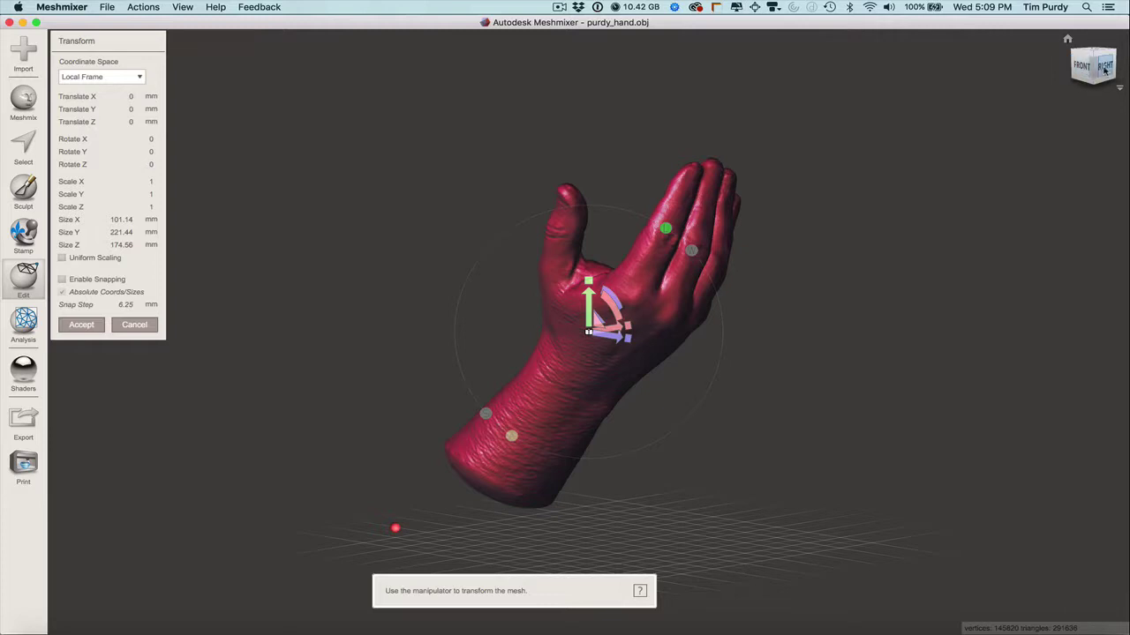
{"action": "left_click", "coordinate": [1102, 67]}
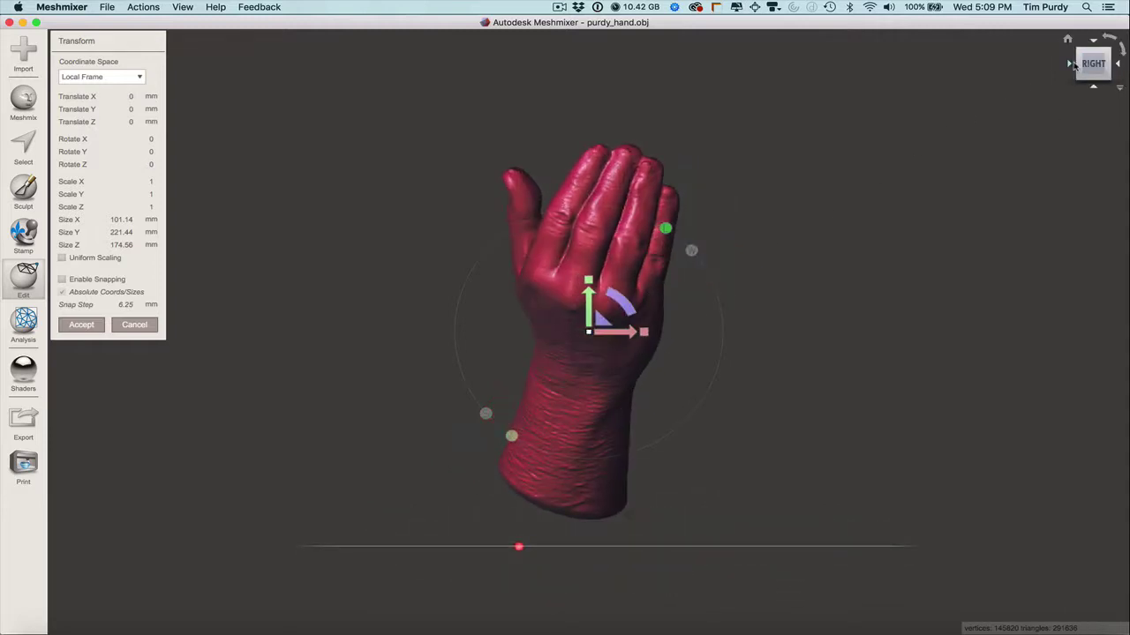
{"action": "left_click", "coordinate": [1064, 70]}
{"action": "left_click_drag", "start_coordinate": [624, 304], "coordinate": [527, 279]}
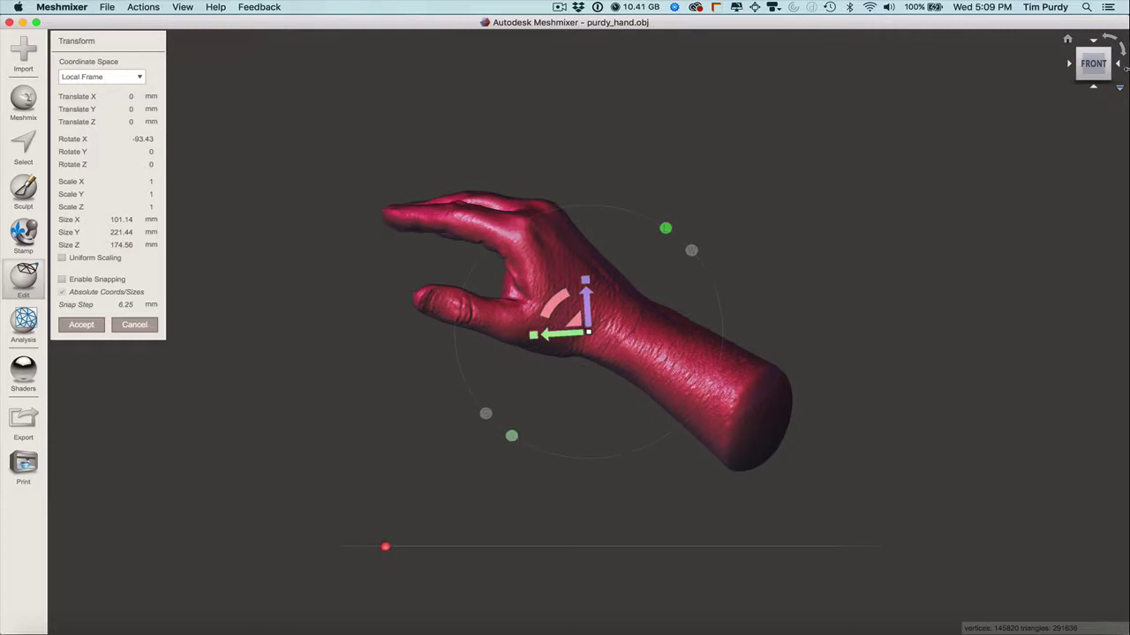
Rotate the hand around the vertical axis to a Rotate Z of about 116°, lining the hand up with the grid
{"action": "left_click", "coordinate": [1121, 64]}
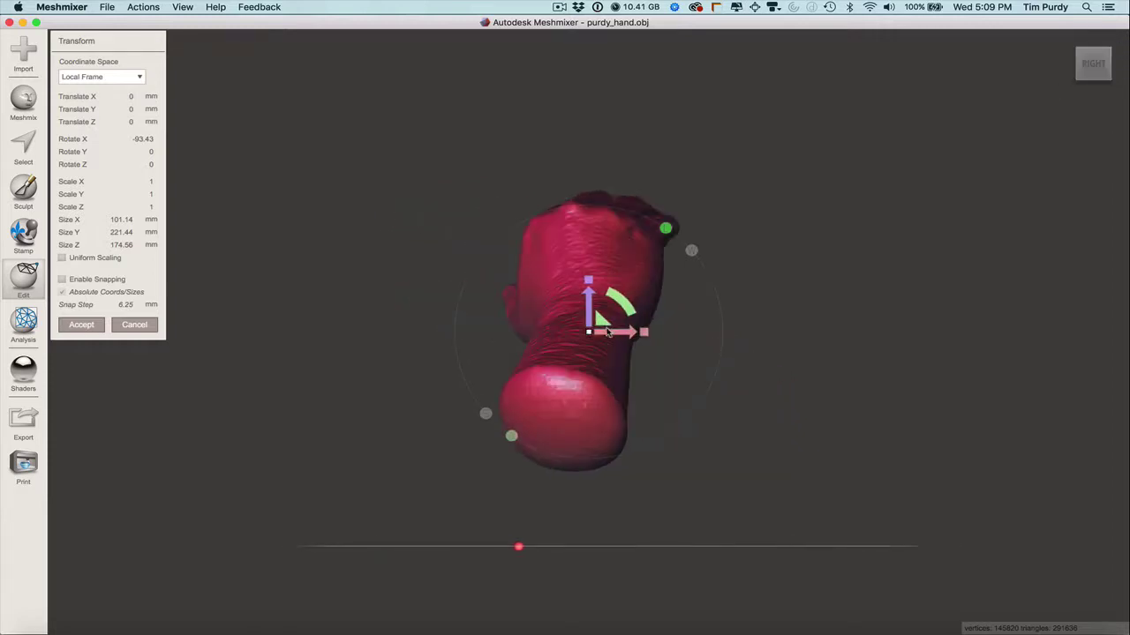
{"action": "right_click_drag", "start_coordinate": [772, 252], "coordinate": [706, 340]}
{"action": "left_click_drag", "start_coordinate": [636, 337], "coordinate": [590, 279]}
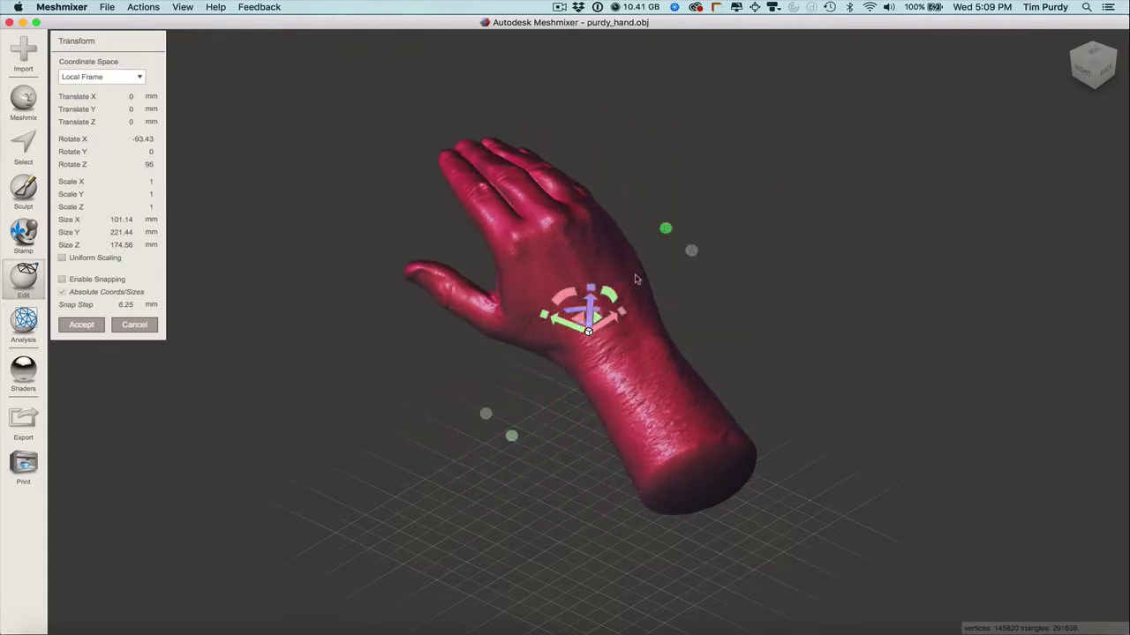
{"action": "left_click", "coordinate": [1098, 53]}
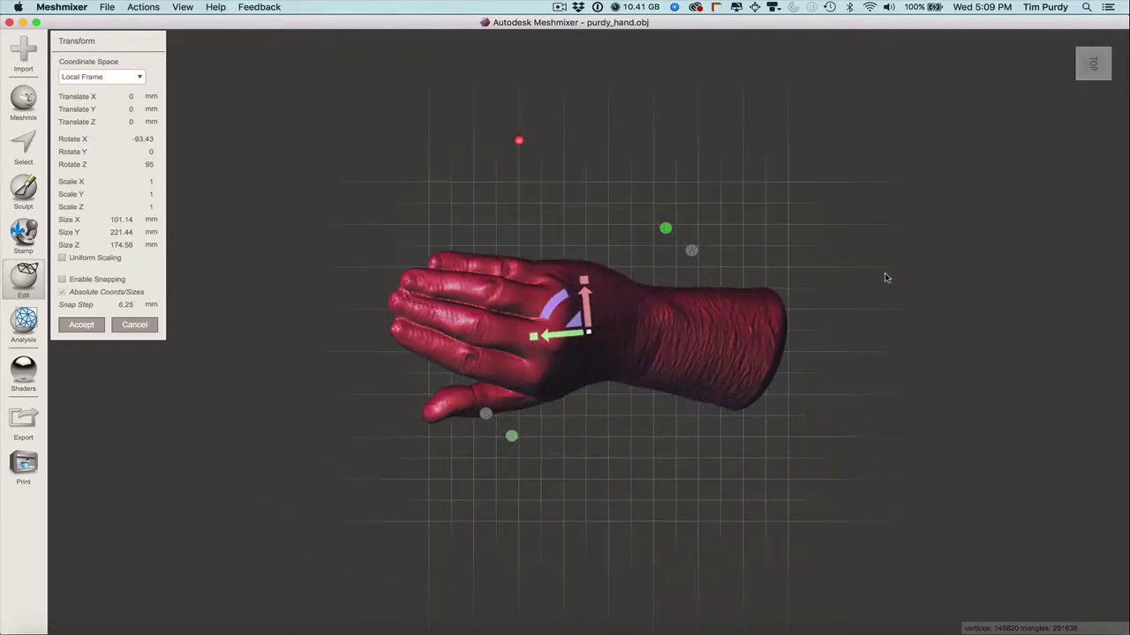
{"action": "left_click_drag", "start_coordinate": [554, 304], "coordinate": [541, 314]}
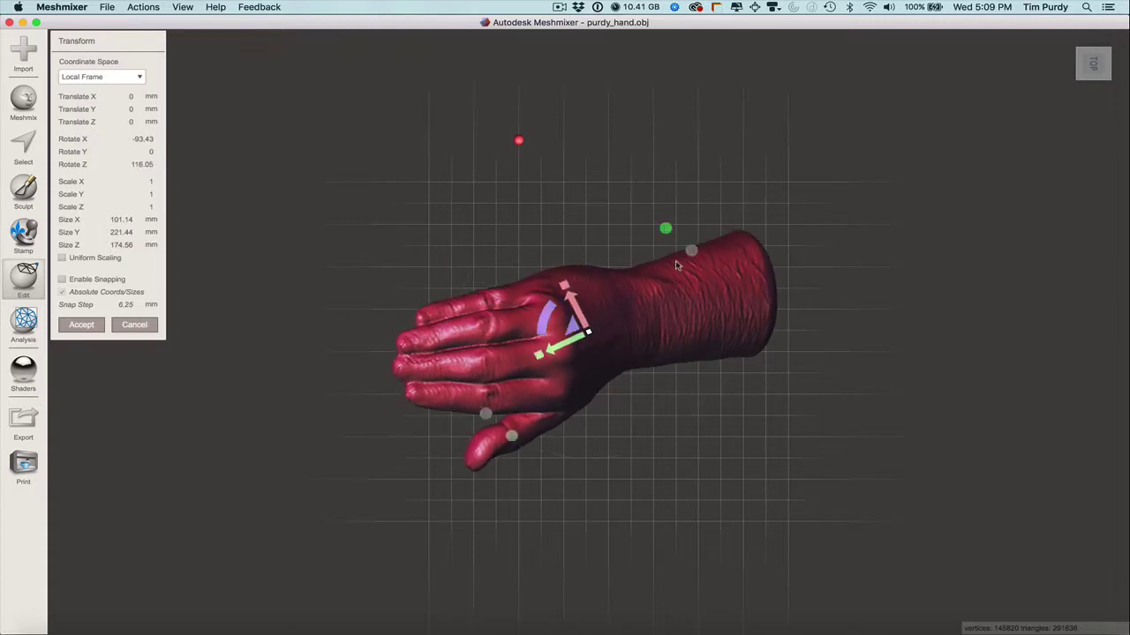
Lower the hand to about -50 mm in Y, tilt it so the forearm lies more level, and accept the transform
{"action": "left_click", "coordinate": [1079, 78]}
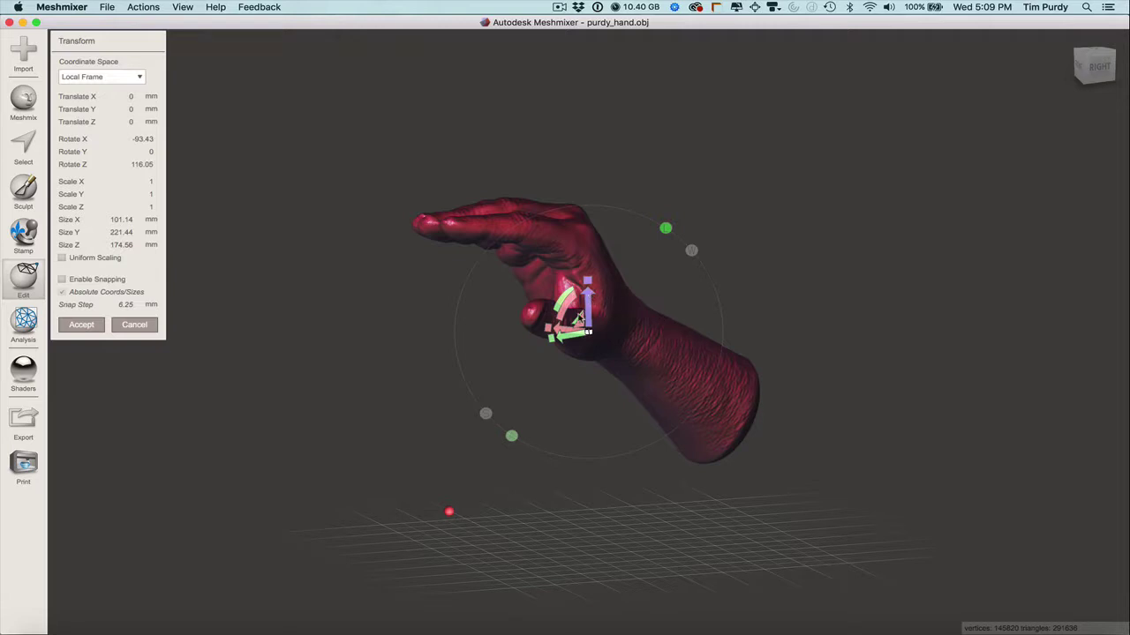
{"action": "left_click_drag", "start_coordinate": [587, 298], "coordinate": [579, 367]}
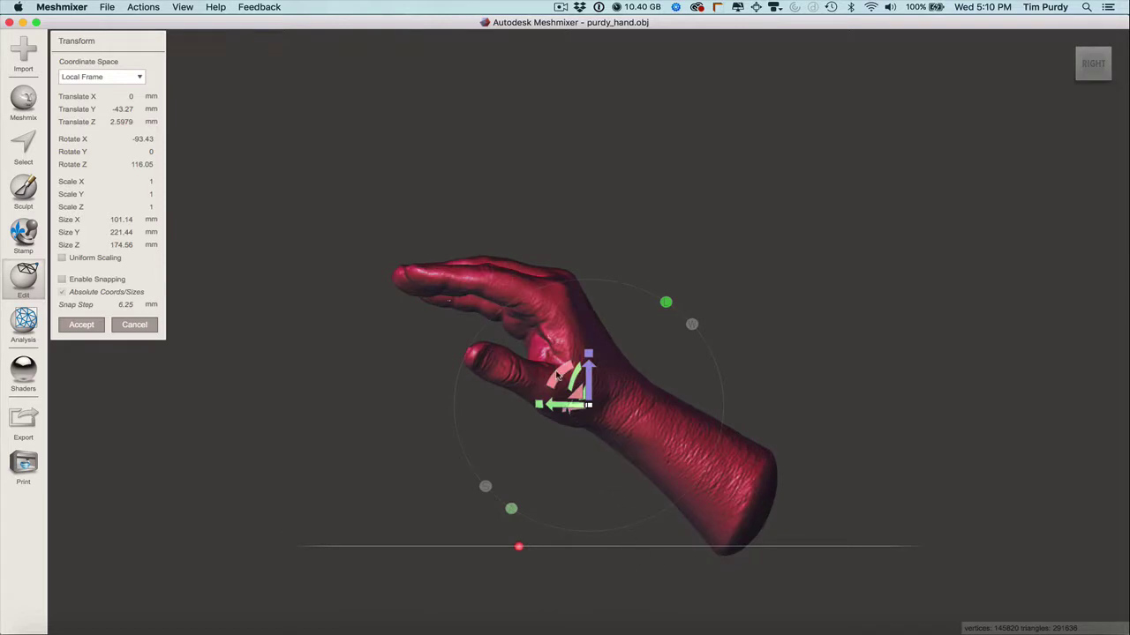
{"action": "left_click_drag", "start_coordinate": [558, 377], "coordinate": [586, 384]}
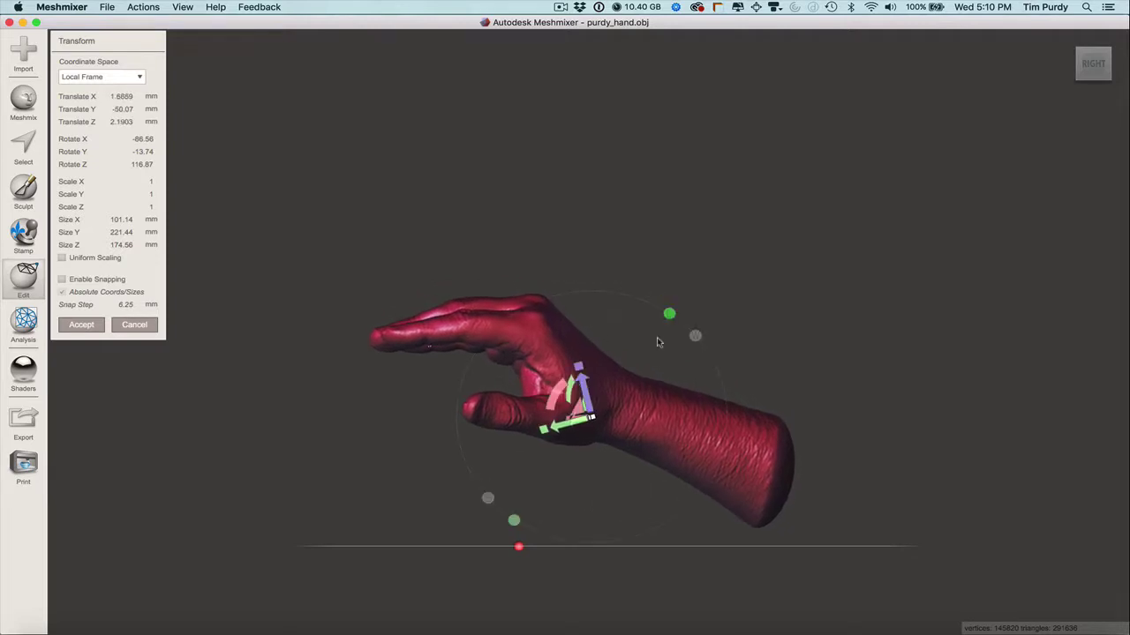
{"action": "left_click", "coordinate": [101, 326]}
Add a cylinder primitive to the scene beneath the hand
{"action": "right_click_drag", "start_coordinate": [375, 439], "coordinate": [299, 466]}
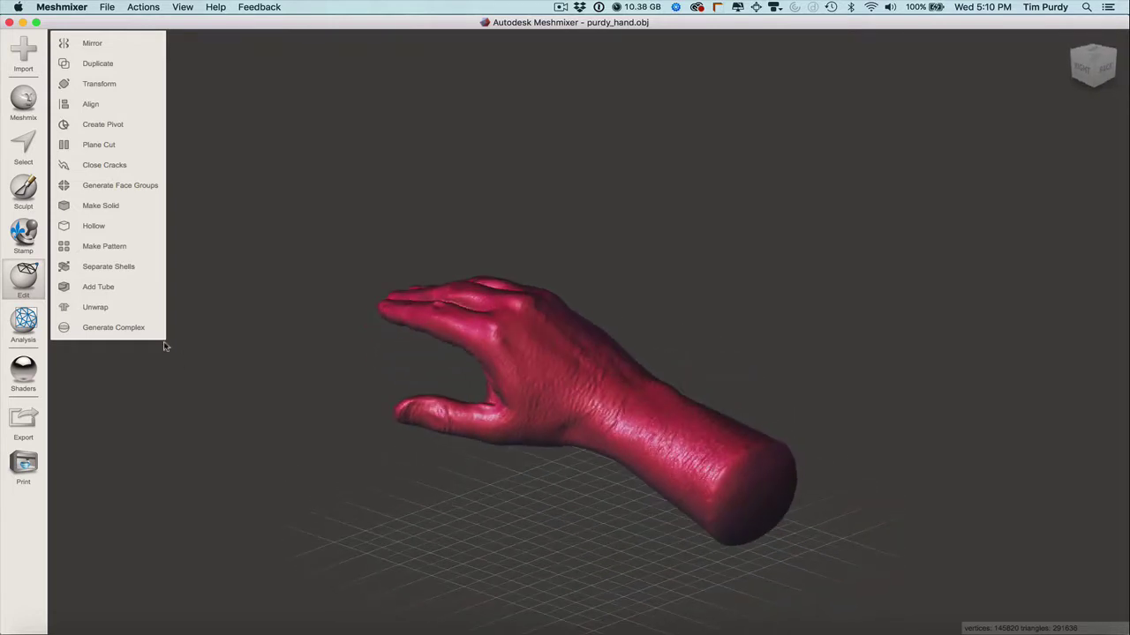
{"action": "left_click", "coordinate": [23, 101]}
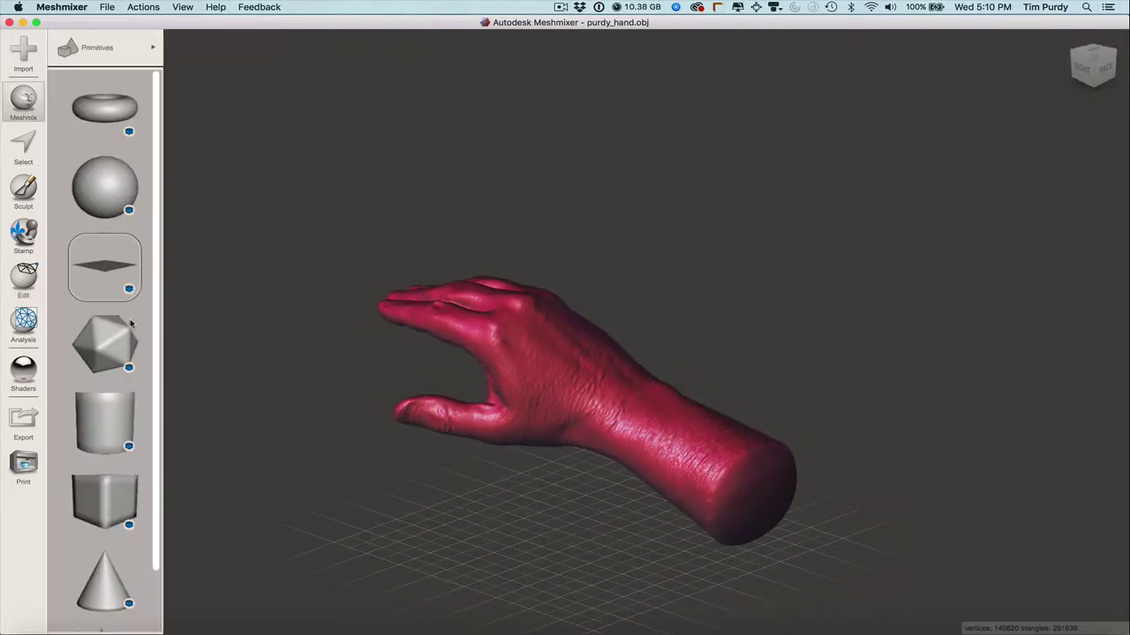
{"action": "left_click_drag", "start_coordinate": [113, 434], "coordinate": [485, 524]}
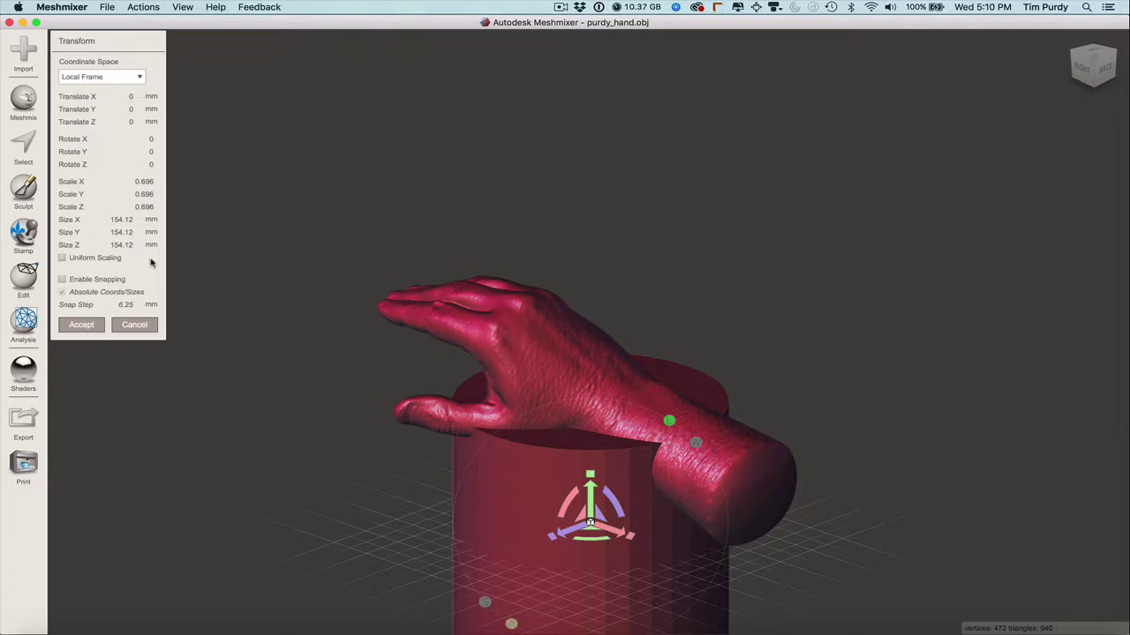
Set the cylinder's X, Y and Z sizes to 13 mm each
{"action": "left_click_drag", "start_coordinate": [110, 222], "coordinate": [135, 221]}
{"action": "type", "text": "13"}
{"action": "key", "text": "Tab"}
{"action": "type", "text": "1"}
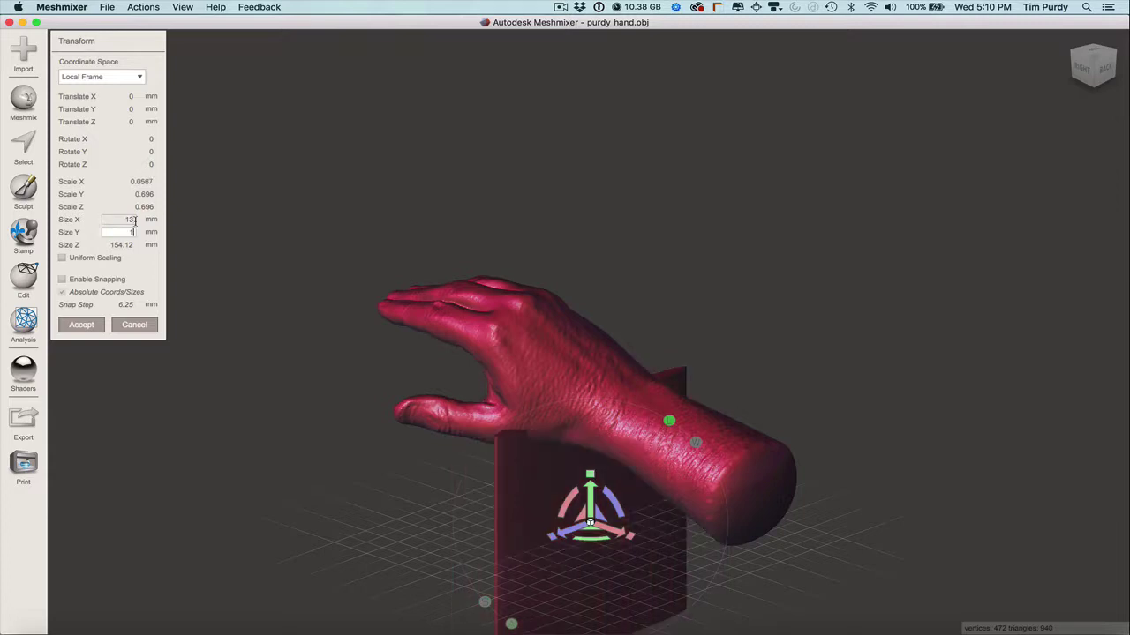
{"action": "key", "text": "Tab"}
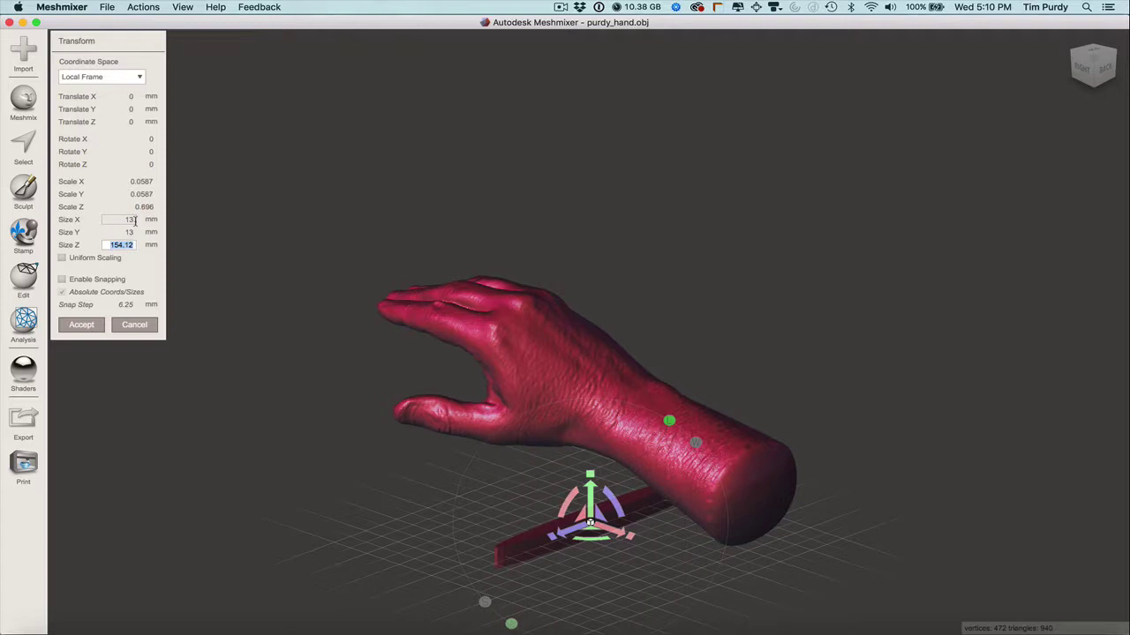
{"action": "type", "text": "13"}
{"action": "left_click", "coordinate": [117, 232]}
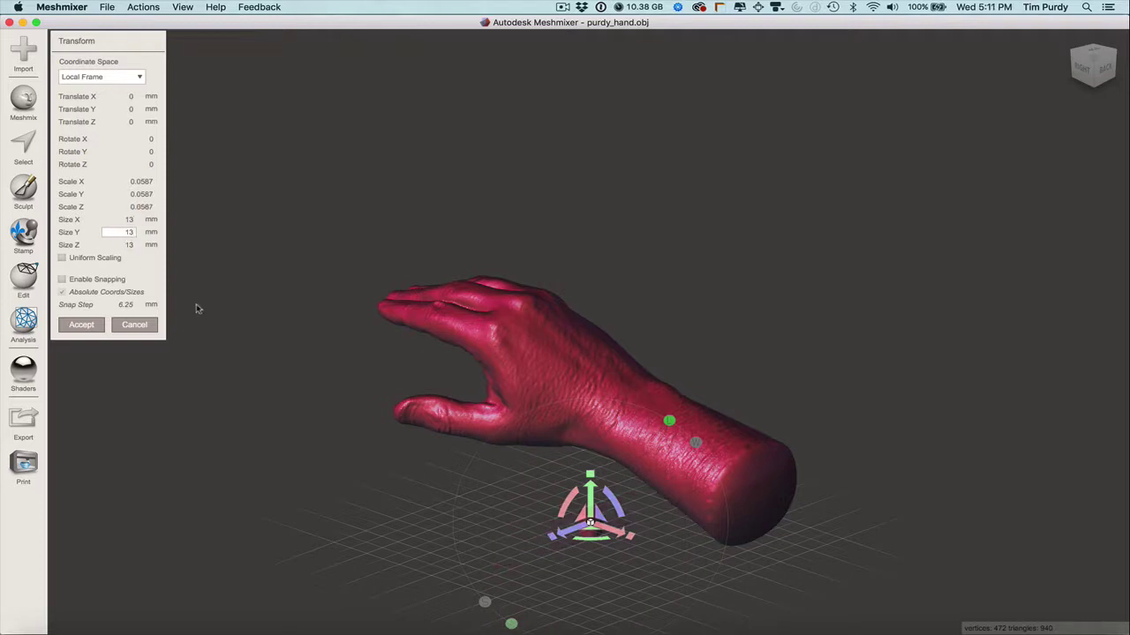
Stretch the cylinder to about 73.5 mm tall and place it into the wrist at about X 26.6, Y 29, Z 13.5 mm
{"action": "left_click_drag", "start_coordinate": [590, 476], "coordinate": [592, 427]}
{"action": "left_click_drag", "start_coordinate": [591, 499], "coordinate": [589, 448]}
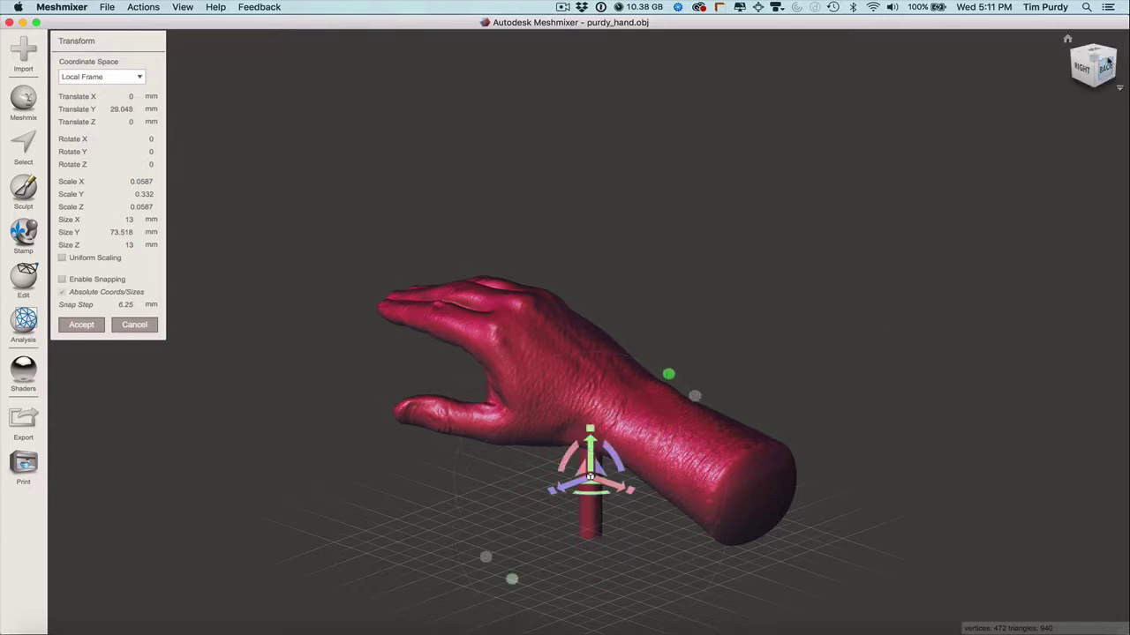
{"action": "left_click", "coordinate": [1082, 67]}
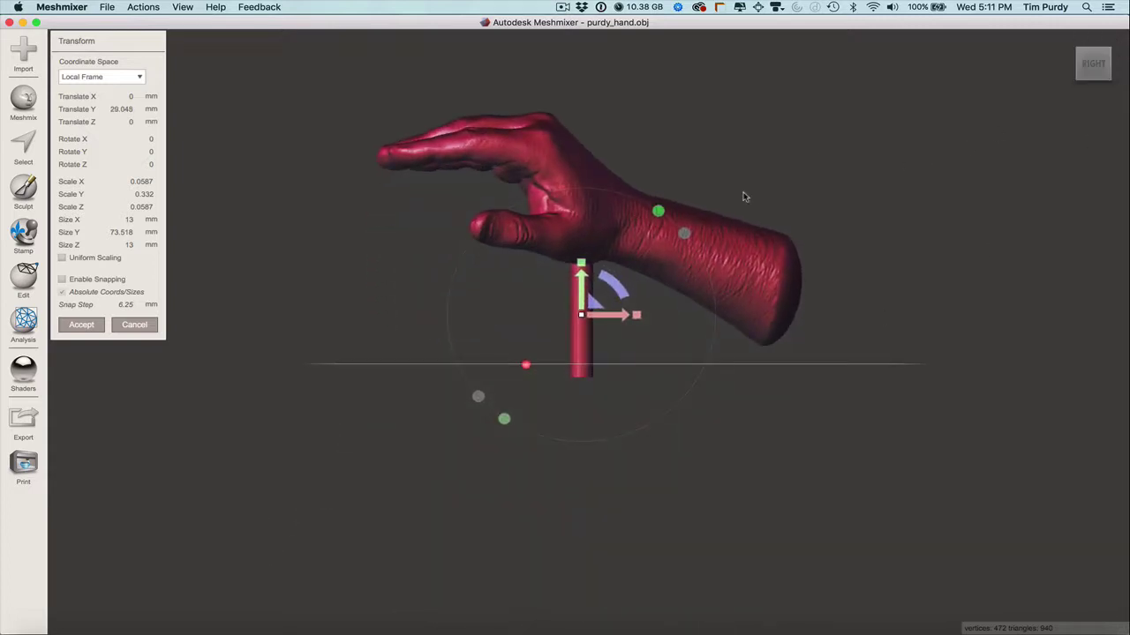
{"action": "left_click_drag", "start_coordinate": [625, 315], "coordinate": [665, 315]}
{"action": "right_click_drag", "start_coordinate": [451, 319], "coordinate": [606, 318]}
{"action": "left_click_drag", "start_coordinate": [641, 316], "coordinate": [664, 315]}
{"action": "right_click_drag", "start_coordinate": [827, 312], "coordinate": [652, 316]}
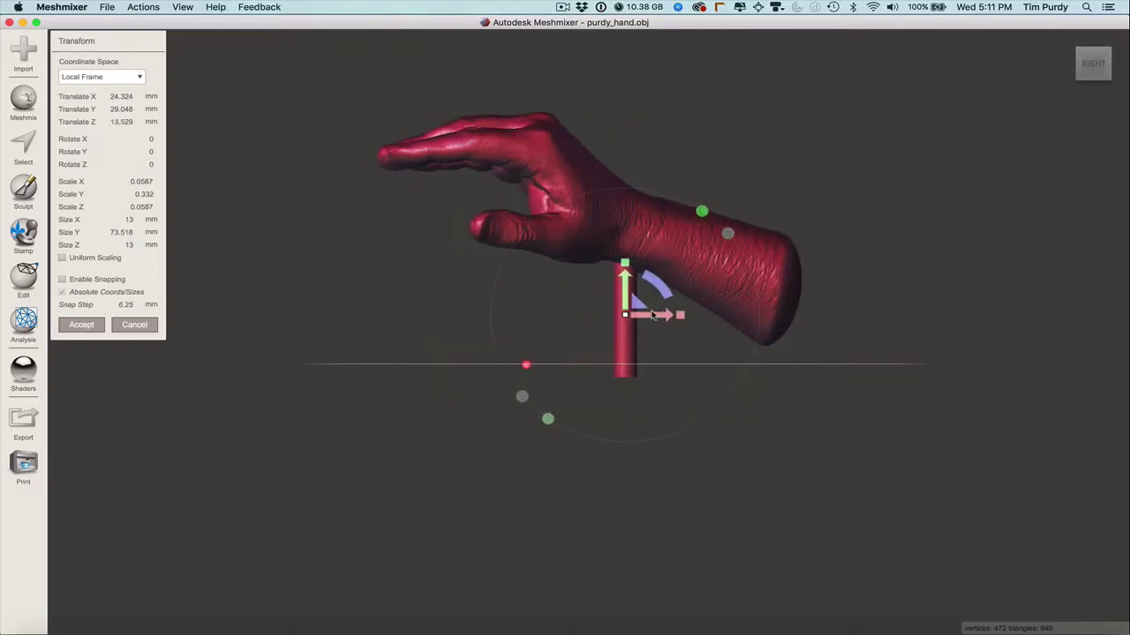
{"action": "left_click_drag", "start_coordinate": [668, 317], "coordinate": [671, 316]}
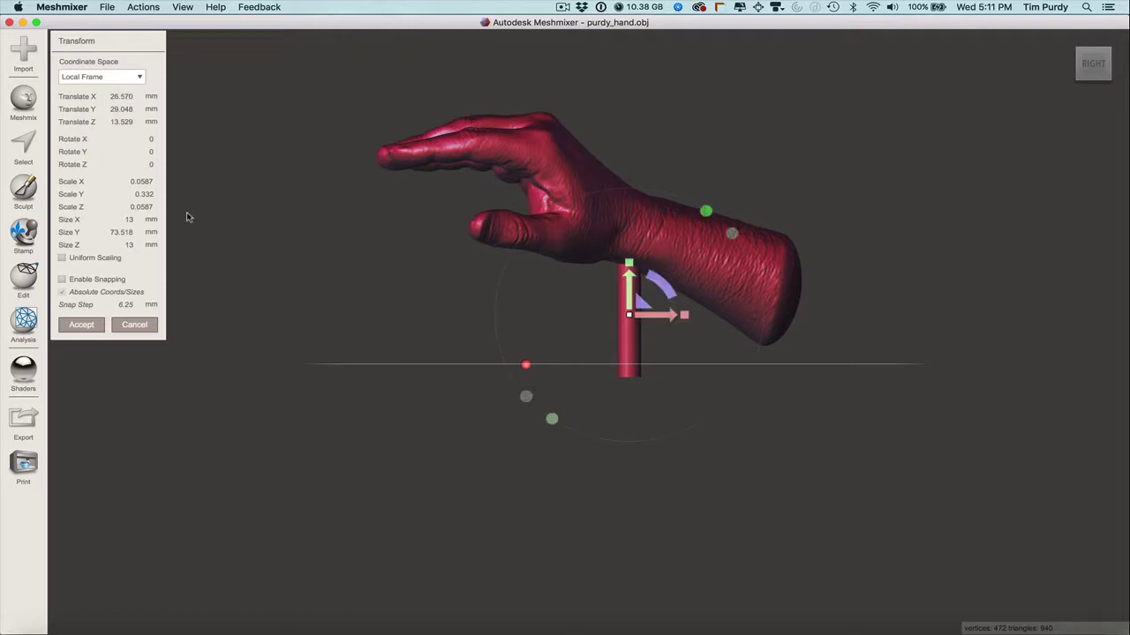
{"action": "key", "text": "Return"}
{"action": "right_click_drag", "start_coordinate": [328, 330], "coordinate": [453, 376]}
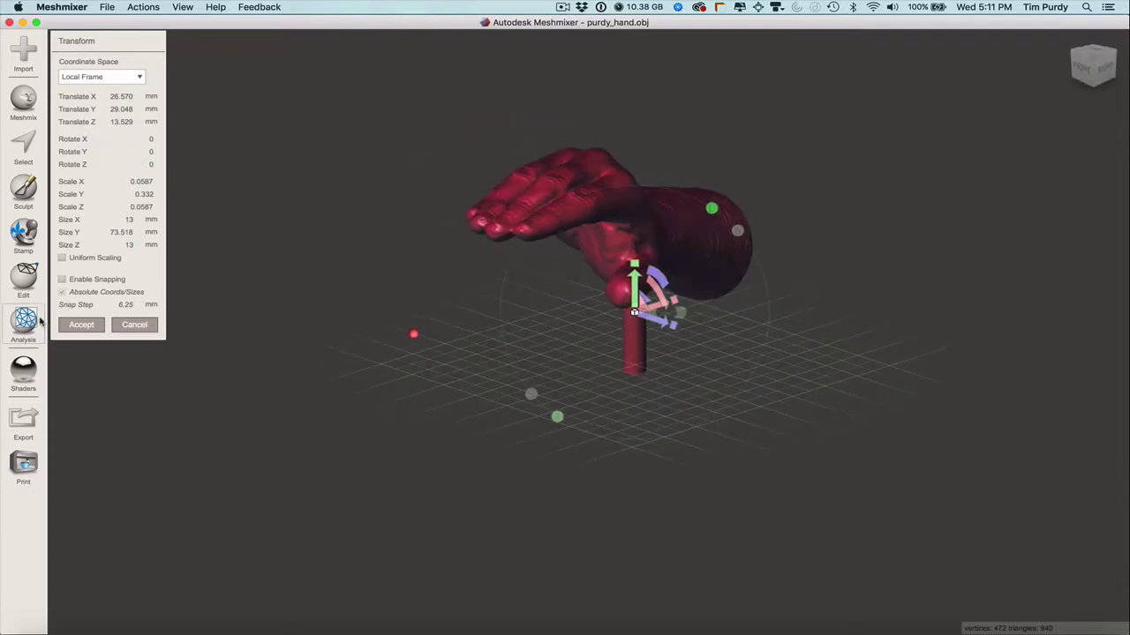
{"action": "left_click", "coordinate": [81, 325]}
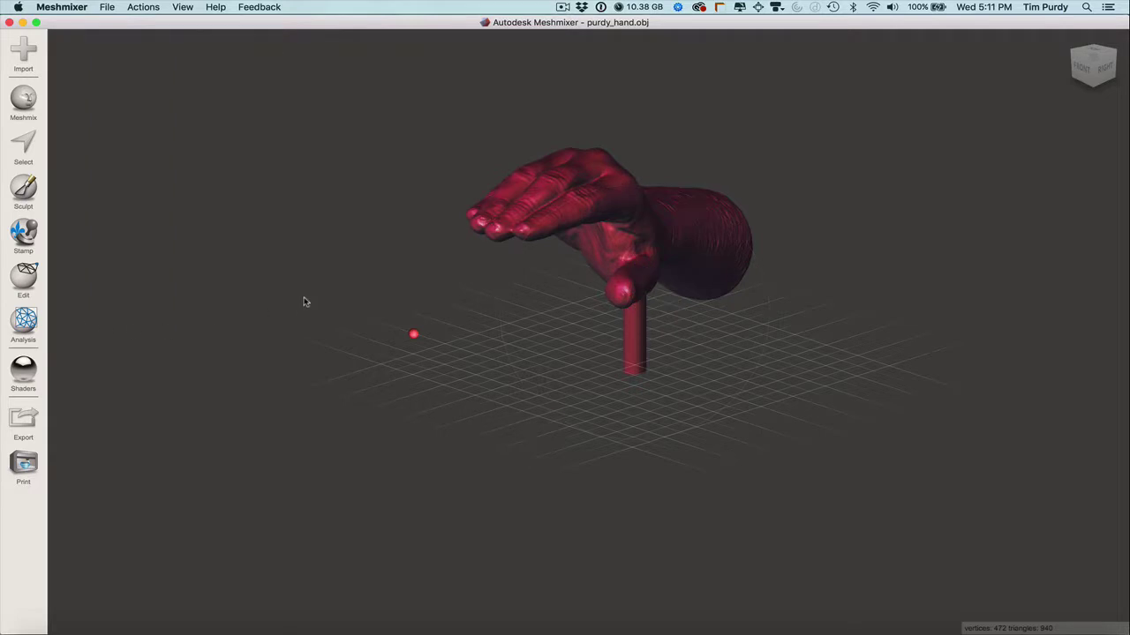
Show the Object Browser and try a Boolean Difference with the cylinder selected first and the hand second
{"action": "left_click", "coordinate": [183, 8]}
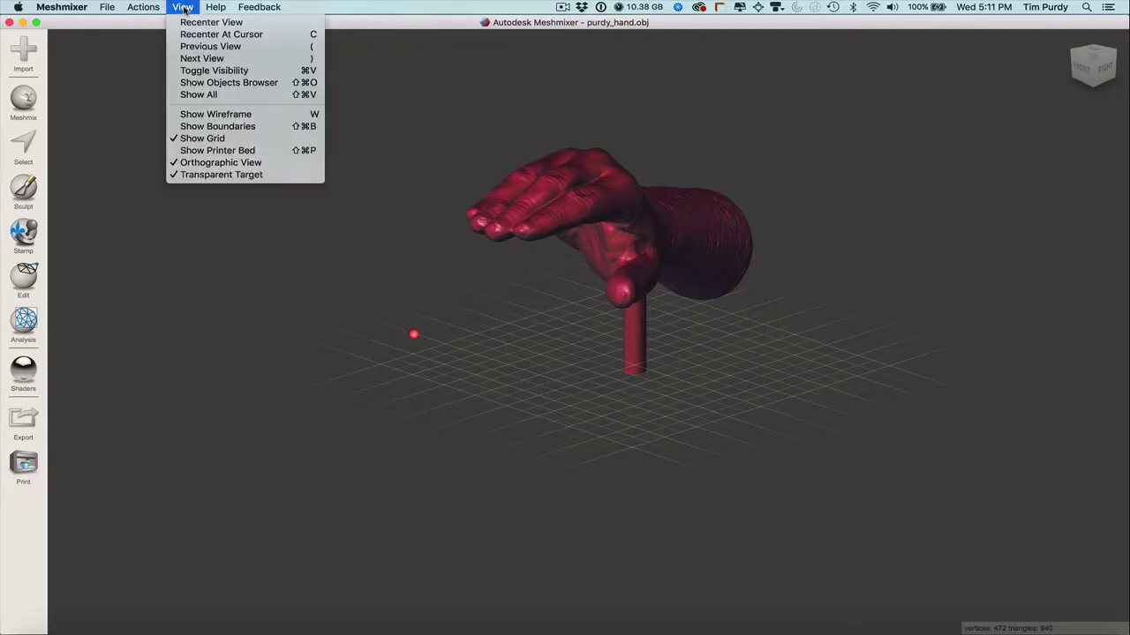
{"action": "left_click", "coordinate": [225, 82]}
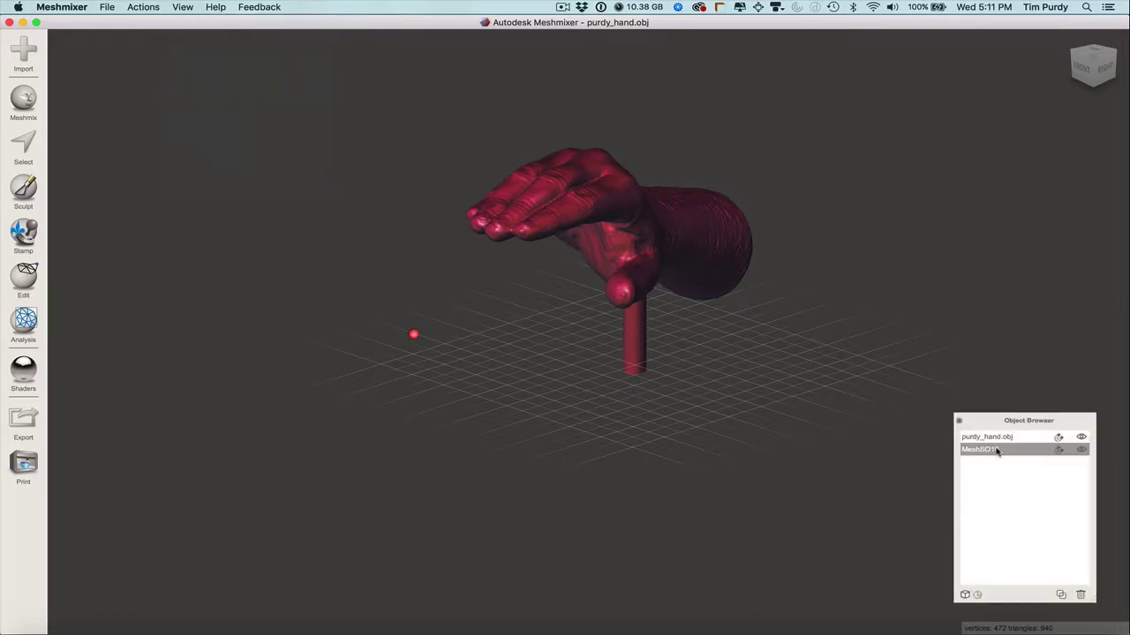
{"action": "left_click", "coordinate": [991, 437], "text": "shift"}
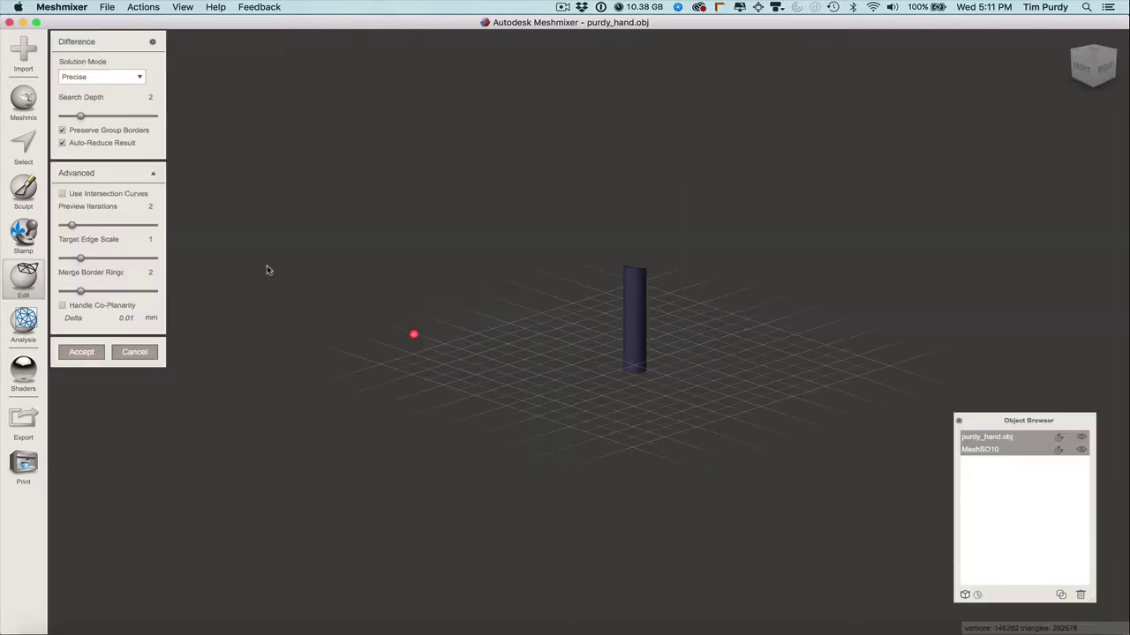
{"action": "left_click", "coordinate": [137, 353]}
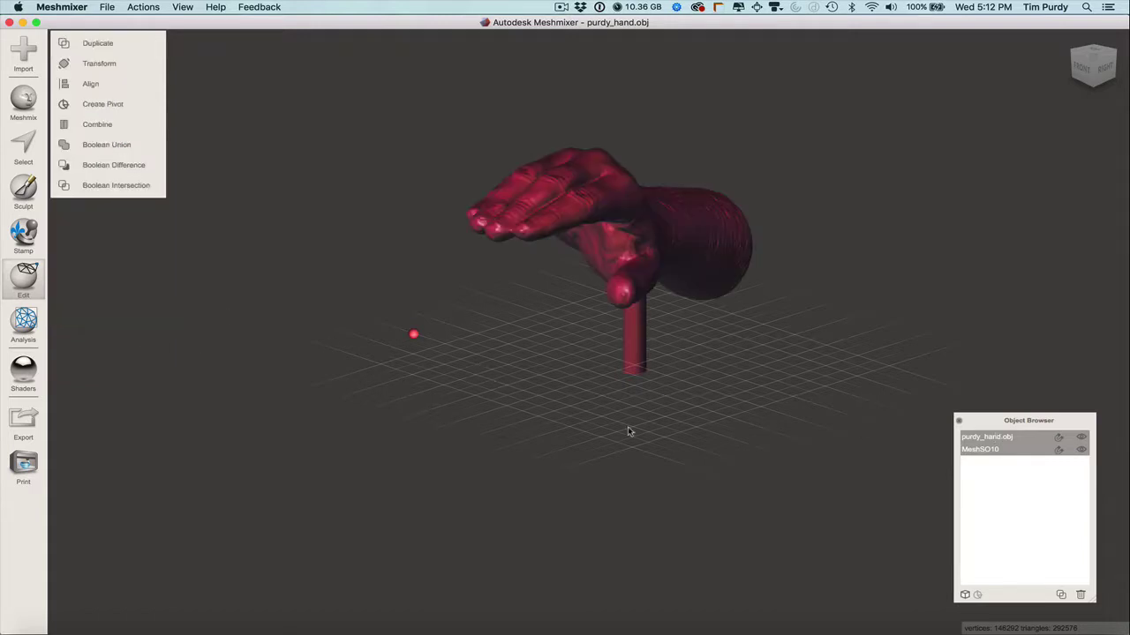
Try a Boolean Difference with the hand selected first and the cylinder second, inspecting the hole under the wrist
{"action": "left_click", "coordinate": [990, 437]}
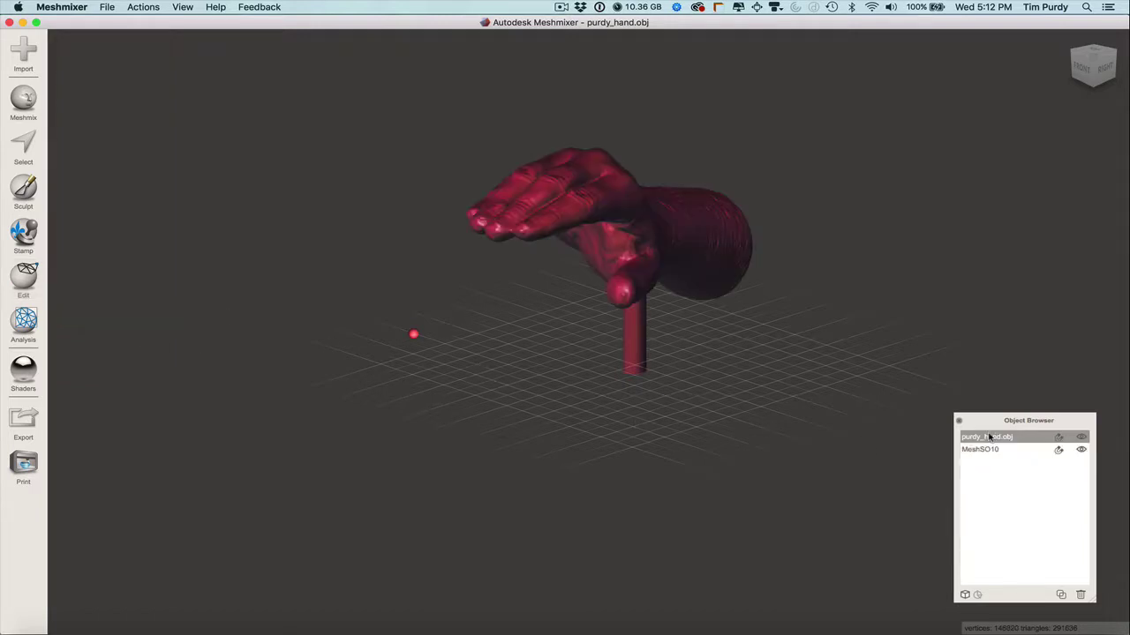
{"action": "left_click", "coordinate": [993, 450], "text": "shift"}
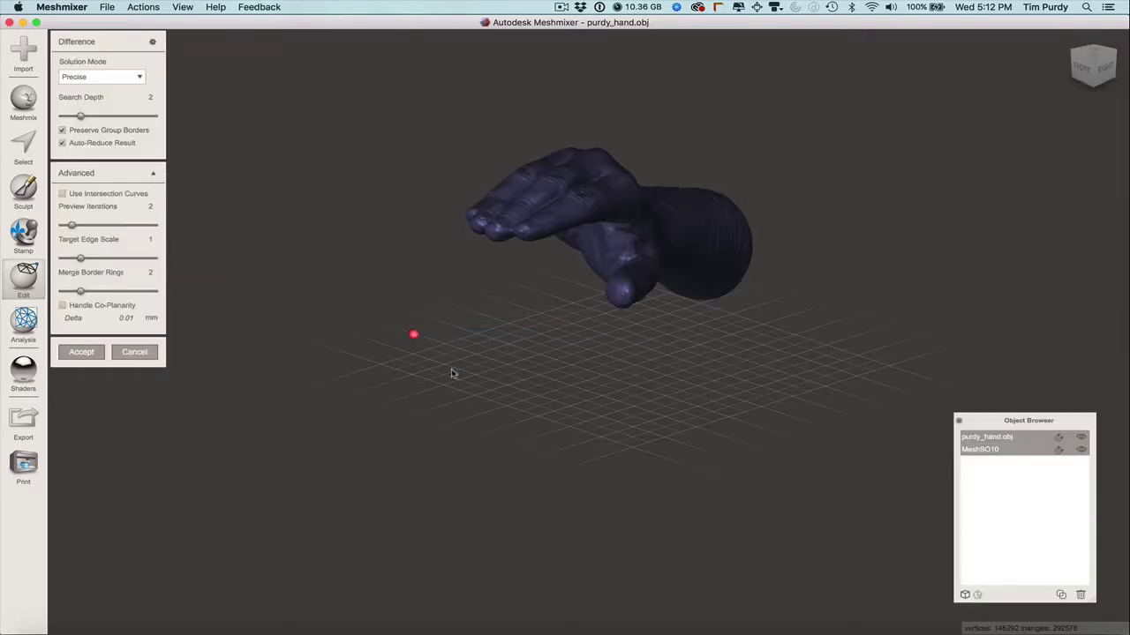
{"action": "right_click_drag", "start_coordinate": [650, 336], "coordinate": [696, 186]}
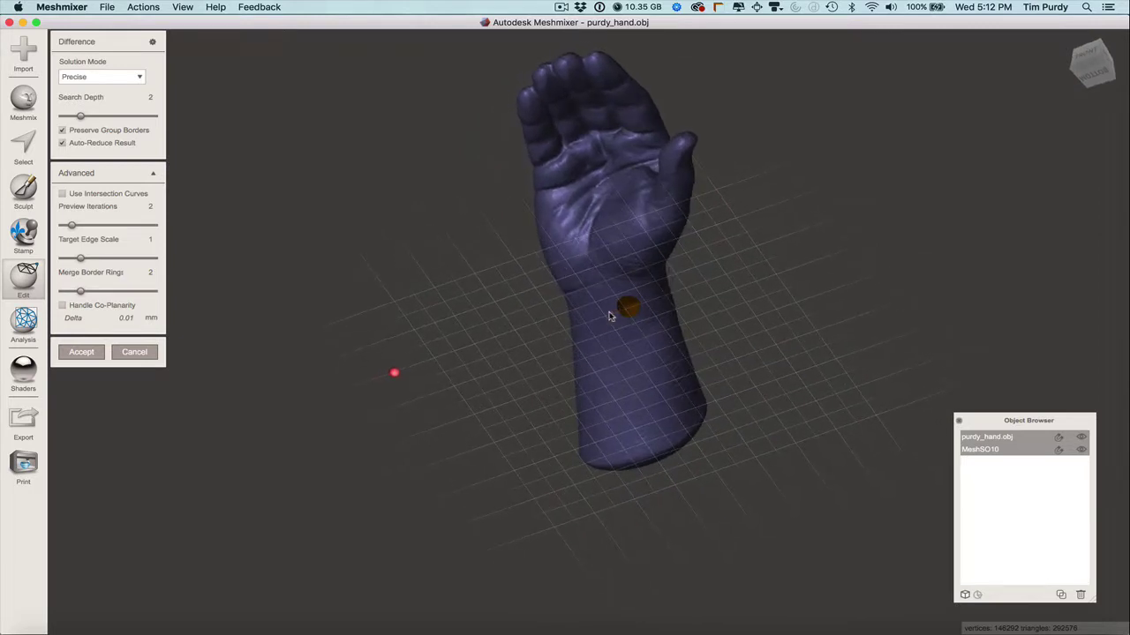
{"action": "right_click_drag", "start_coordinate": [622, 334], "coordinate": [713, 328]}
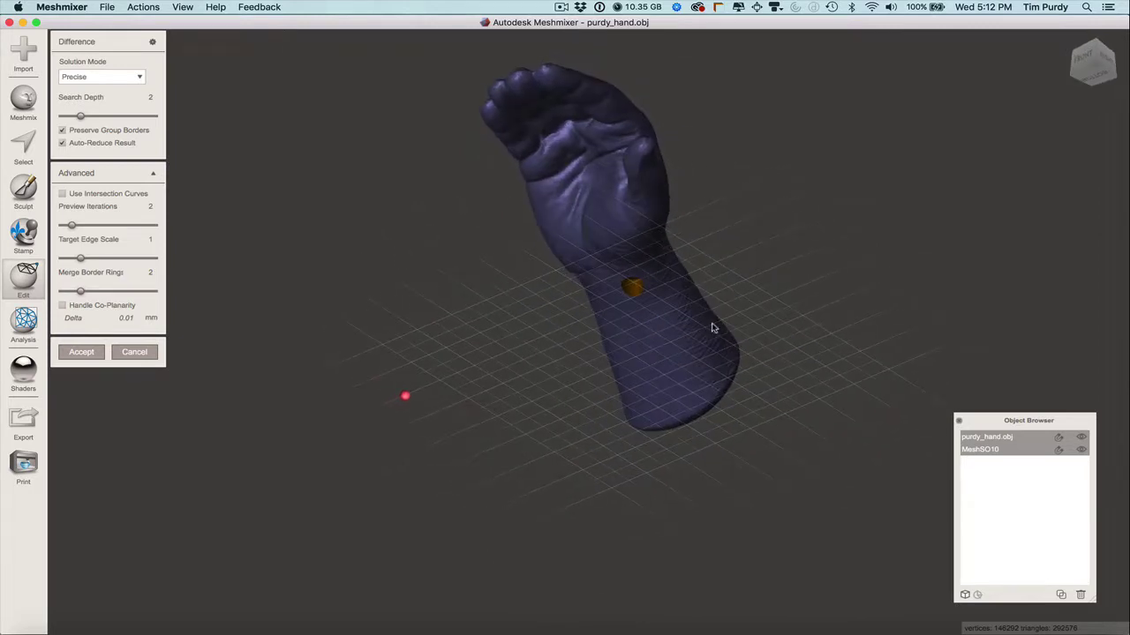
{"action": "left_click", "coordinate": [97, 355]}
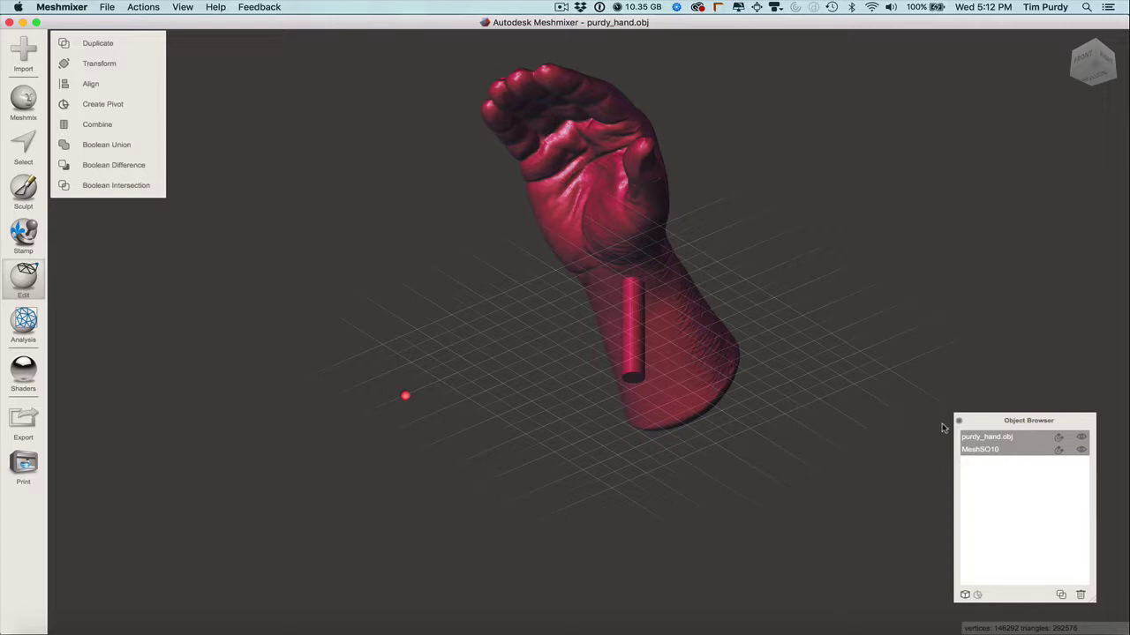
Move the cylinder beneath the wrist with Transform in the local frame, to about X 2.99 mm and Z -7.57 mm
{"action": "left_click", "coordinate": [977, 451]}
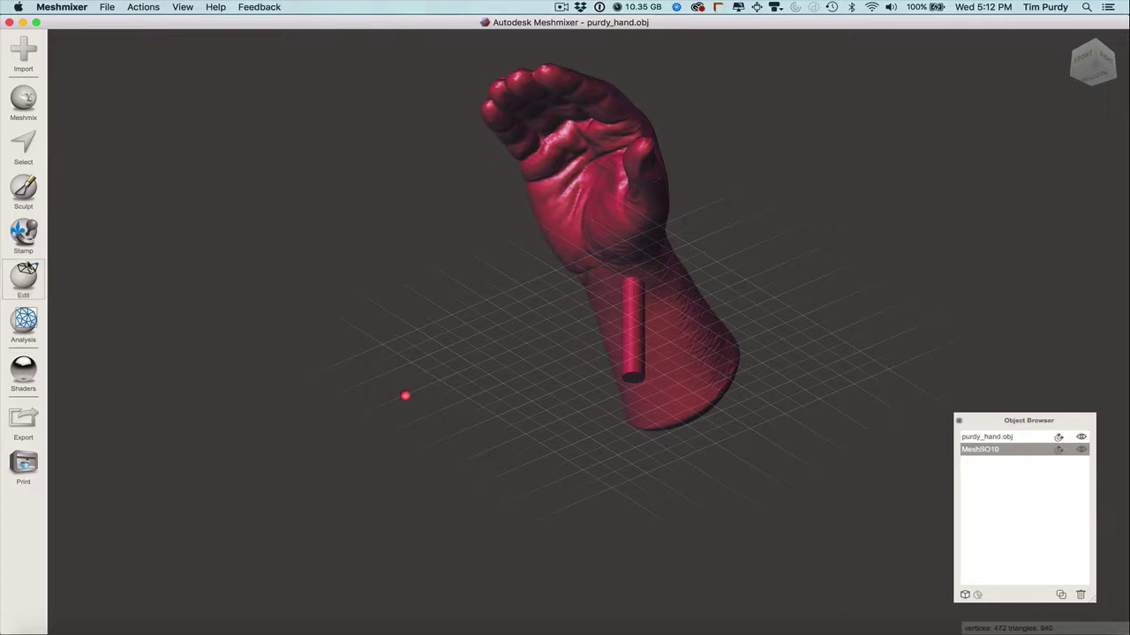
{"action": "left_click", "coordinate": [28, 265]}
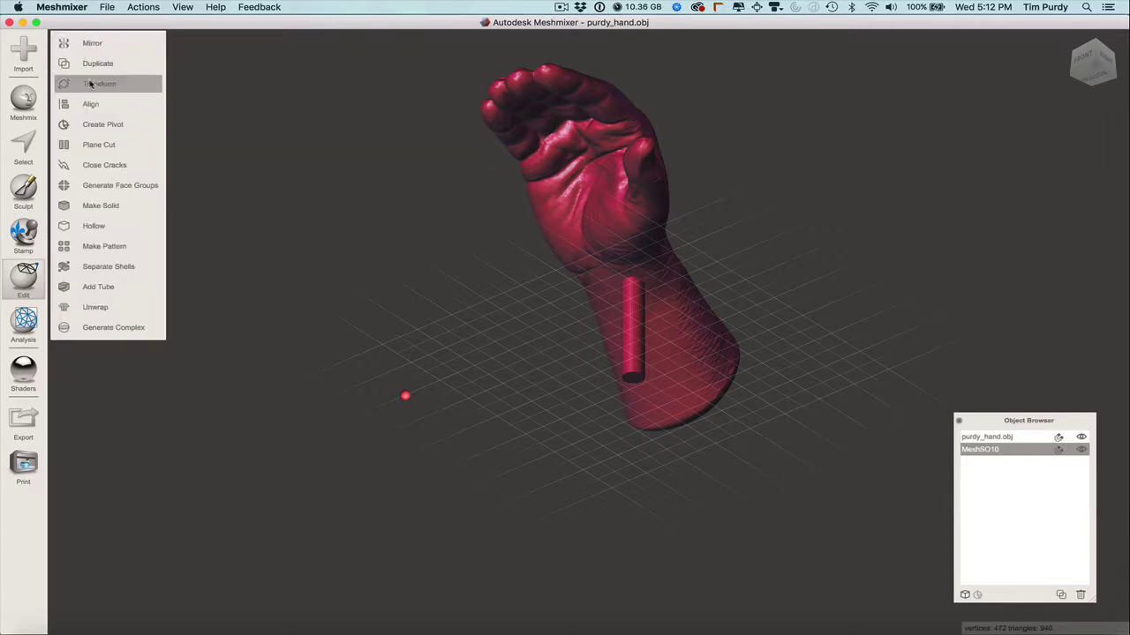
{"action": "left_click", "coordinate": [90, 84]}
{"action": "left_click_drag", "start_coordinate": [668, 312], "coordinate": [662, 316]}
{"action": "right_click_drag", "start_coordinate": [661, 316], "coordinate": [693, 324]}
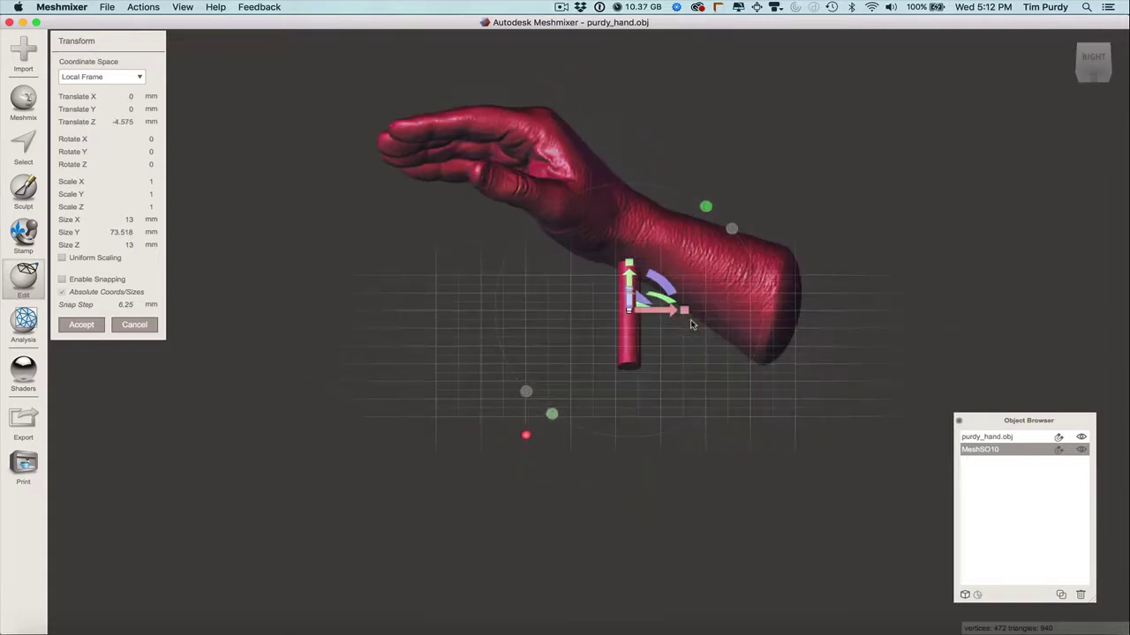
{"action": "left_click_drag", "start_coordinate": [674, 312], "coordinate": [677, 310]}
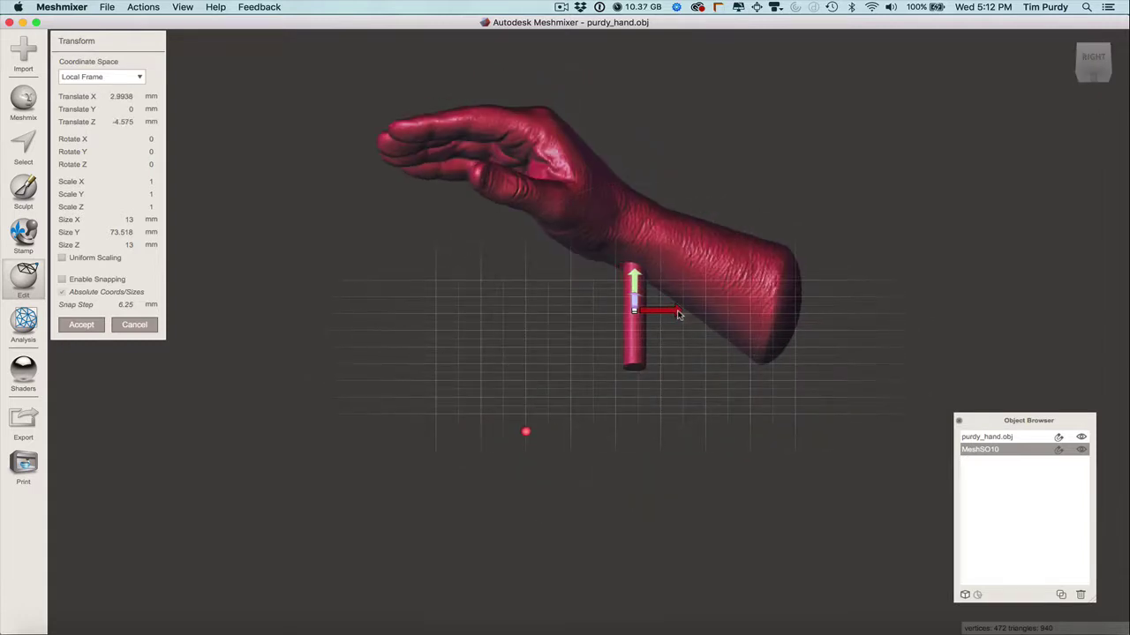
{"action": "right_click_drag", "start_coordinate": [462, 315], "coordinate": [641, 265]}
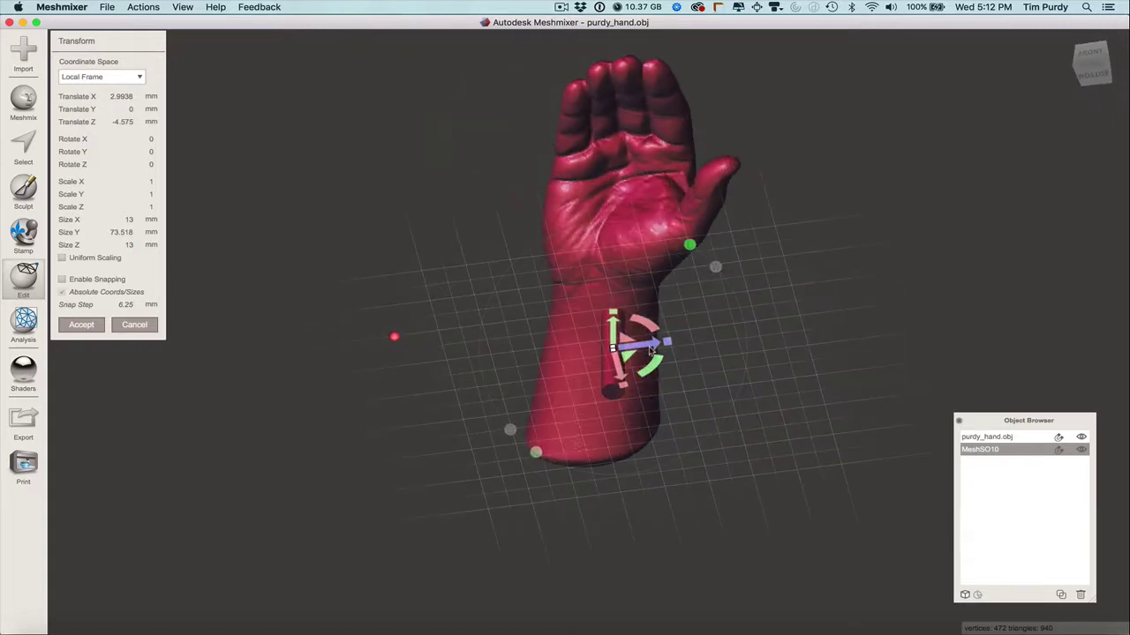
{"action": "left_click_drag", "start_coordinate": [657, 347], "coordinate": [650, 349]}
{"action": "right_click_drag", "start_coordinate": [855, 274], "coordinate": [777, 439]}
{"action": "left_click", "coordinate": [81, 325]}
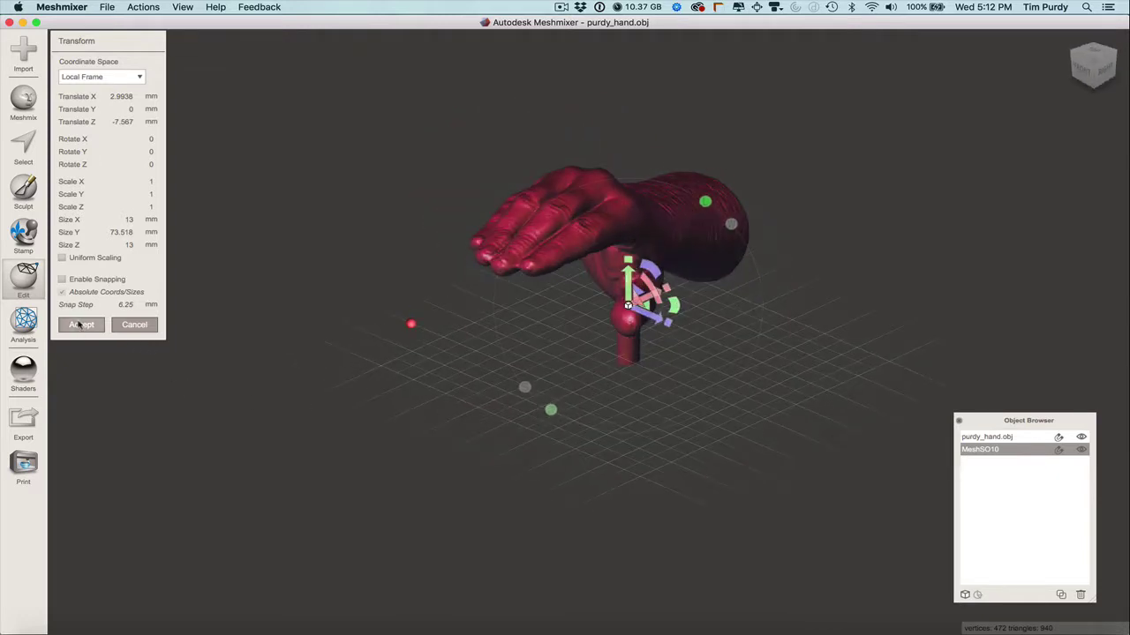
Start a Boolean Difference that subtracts the repositioned cylinder from the hand, selecting the hand before the cylinder
{"action": "left_click", "coordinate": [994, 437]}
{"action": "left_click", "coordinate": [989, 449], "text": "shift"}
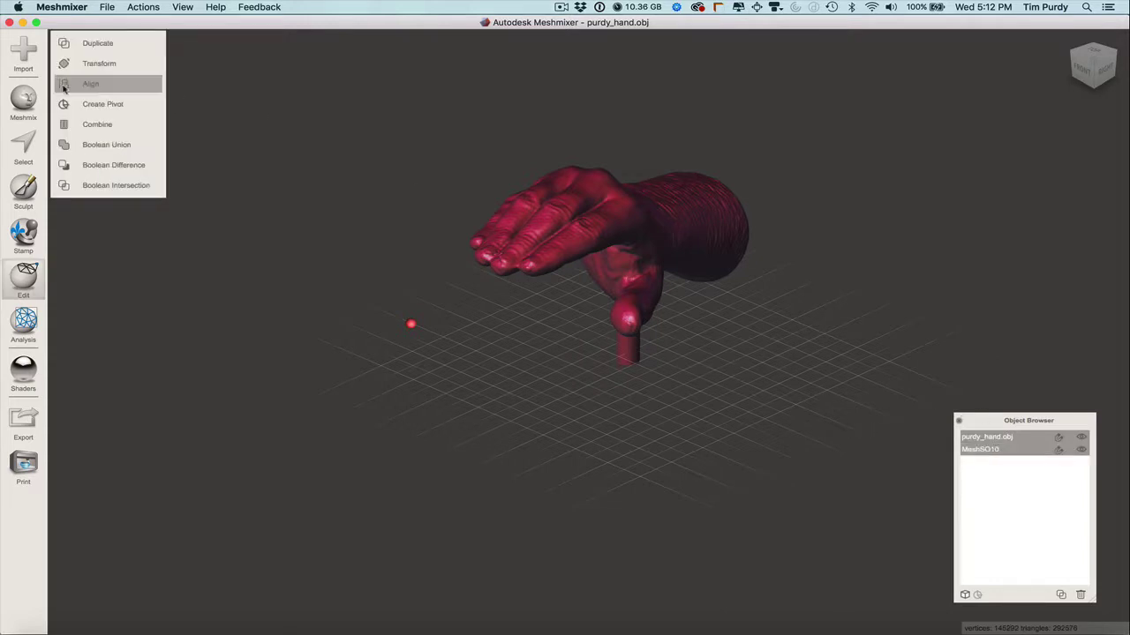
{"action": "left_click", "coordinate": [109, 165]}
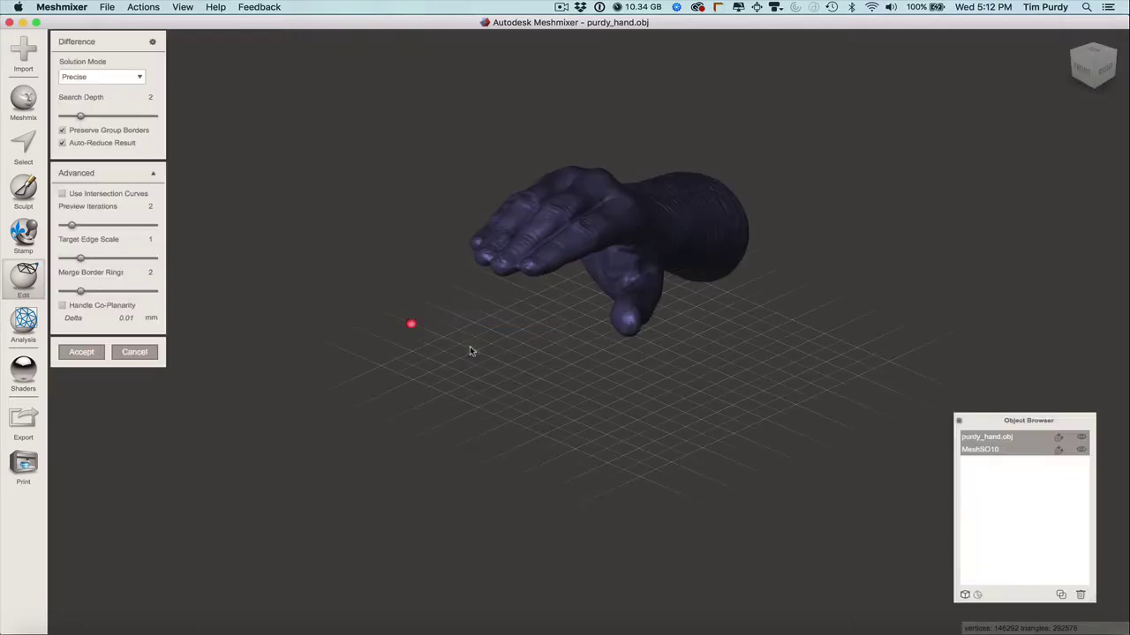
{"action": "mouse_move", "coordinate": [384, 297]}
{"action": "right_mouse_down"}
{"action": "mouse_move", "coordinate": [398, 242]}
{"action": "mouse_move", "coordinate": [380, 294]}
{"action": "right_mouse_up"}
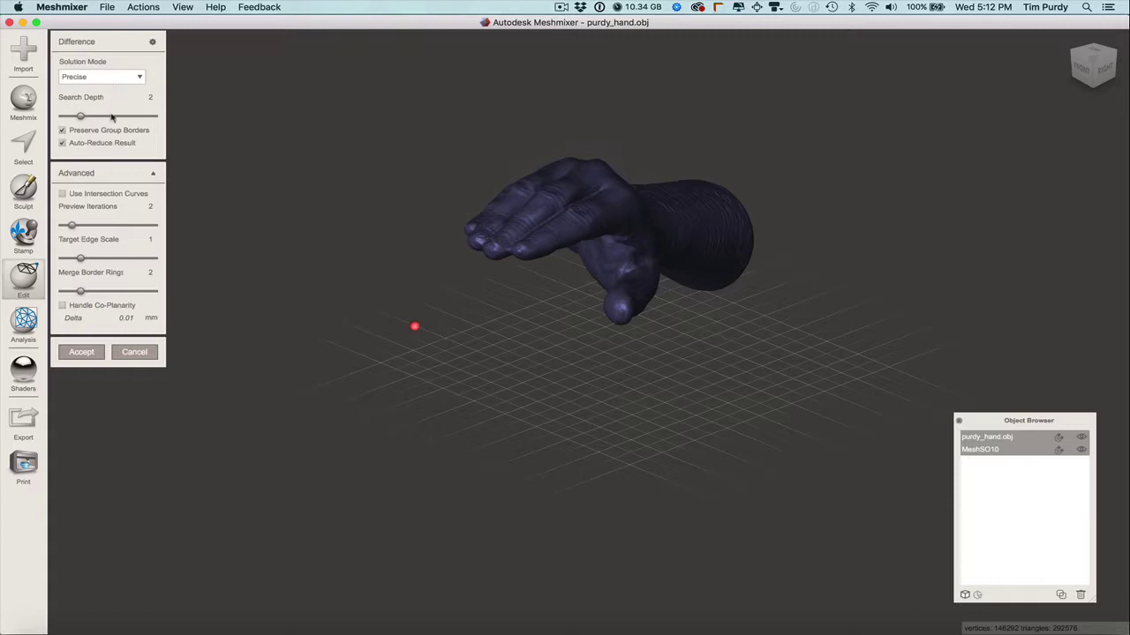
Turn off Preserve Group Borders and Auto-Reduce Result for the Boolean Difference, then accept the cut and inspect the hand
{"action": "left_click", "coordinate": [149, 141]}
{"action": "left_click", "coordinate": [161, 175]}
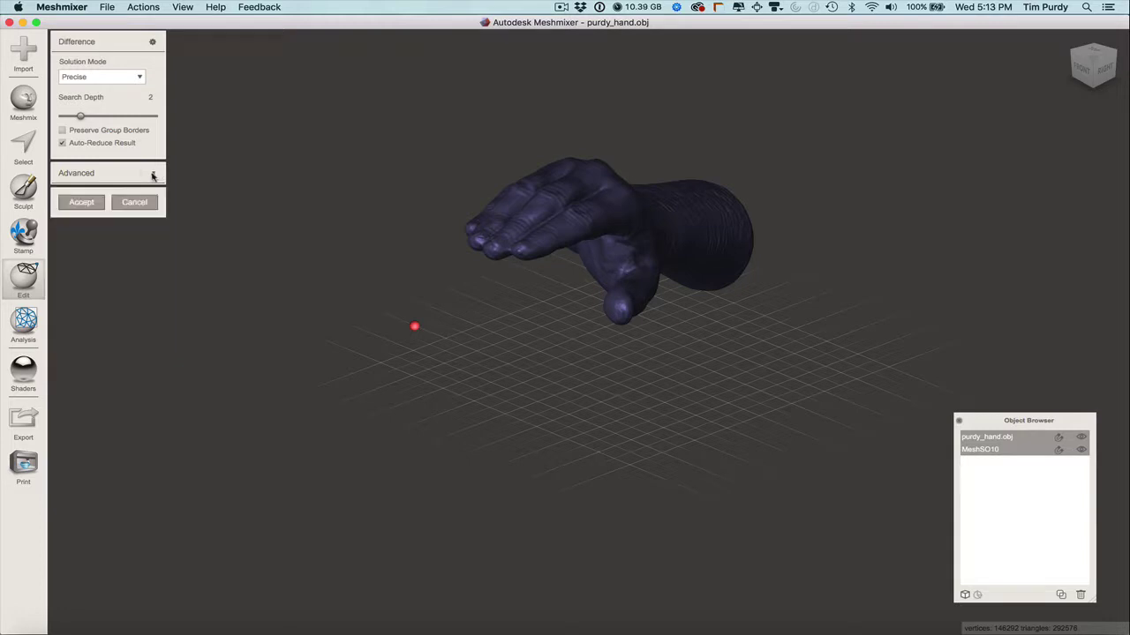
{"action": "left_click", "coordinate": [101, 143]}
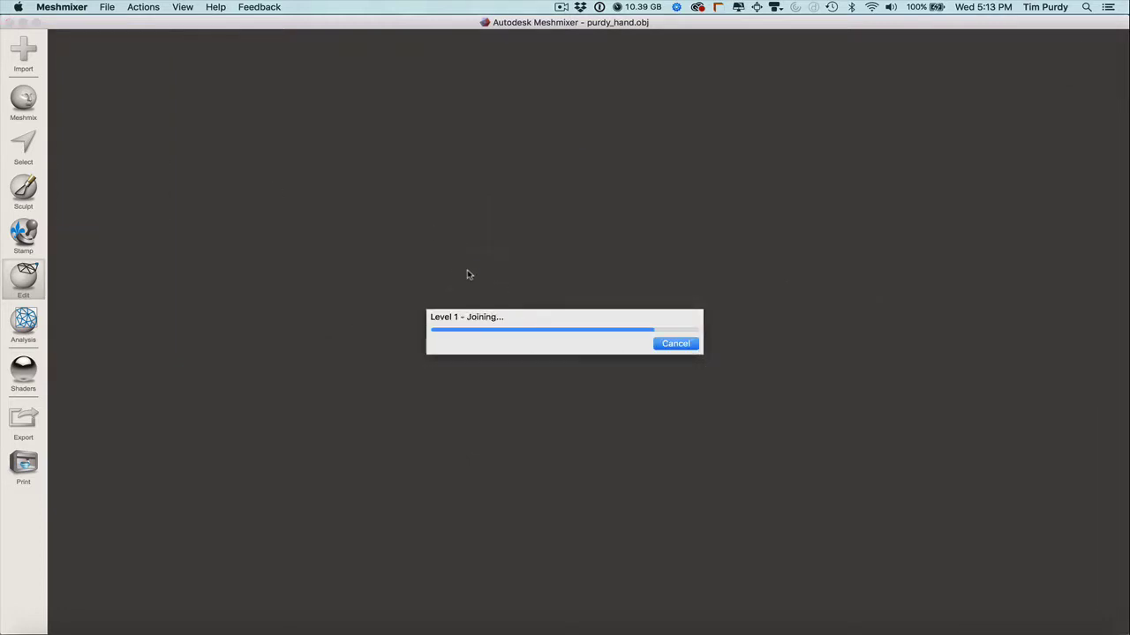
{"action": "right_click_drag", "start_coordinate": [467, 270], "coordinate": [489, 157]}
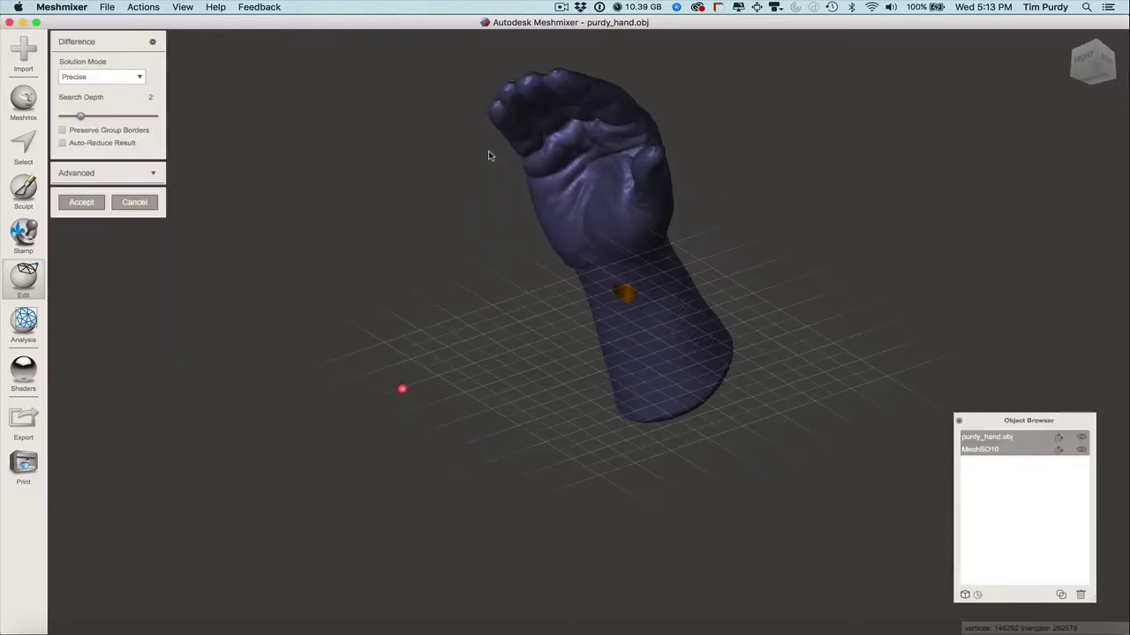
{"action": "left_click", "coordinate": [81, 202]}
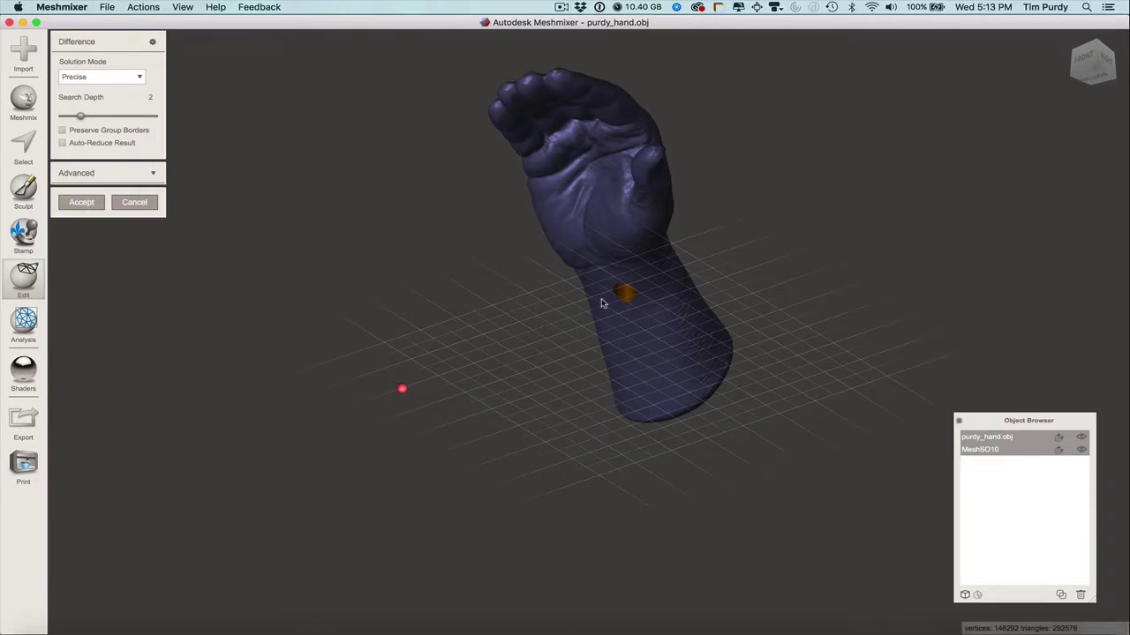
{"action": "right_click_drag", "start_coordinate": [694, 280], "coordinate": [589, 292]}
{"action": "scroll", "coordinate": [633, 326], "scroll_direction": "up", "scroll_amount": 3}
{"action": "scroll", "coordinate": [589, 291], "scroll_direction": "down", "scroll_amount": 3}
{"action": "right_click_drag", "start_coordinate": [589, 252], "coordinate": [631, 401]}
{"action": "scroll", "coordinate": [551, 341], "scroll_direction": "up", "scroll_amount": 3}
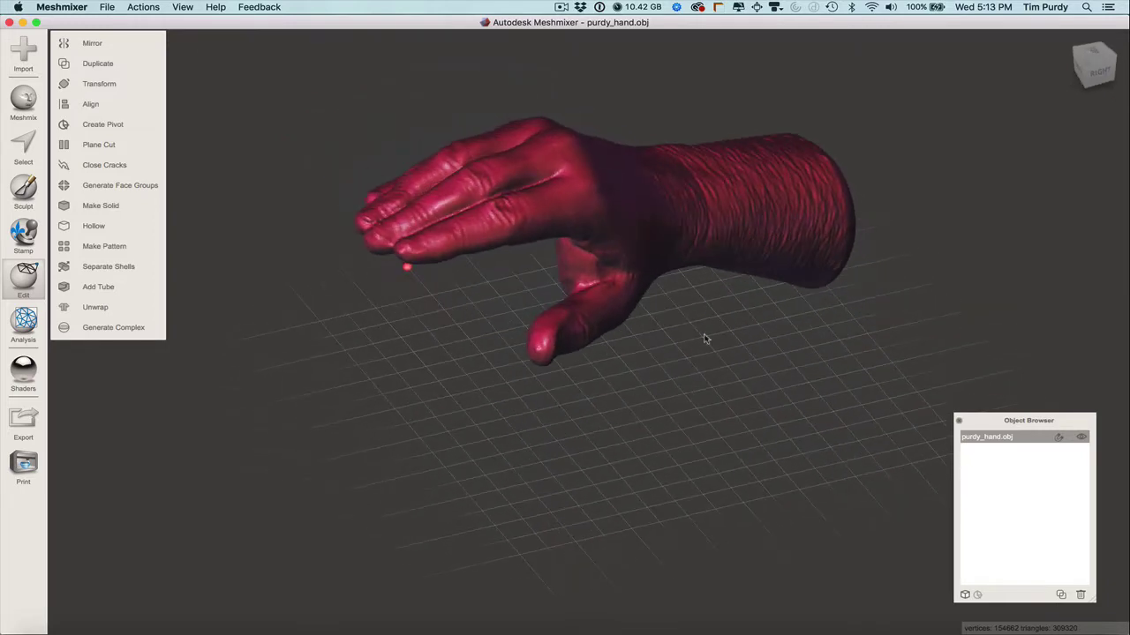
Select the middle of the wrist's flat end with the Unwrap Brush at size 67 and smooth the selection boundary
{"action": "right_click_drag", "start_coordinate": [898, 200], "coordinate": [713, 180]}
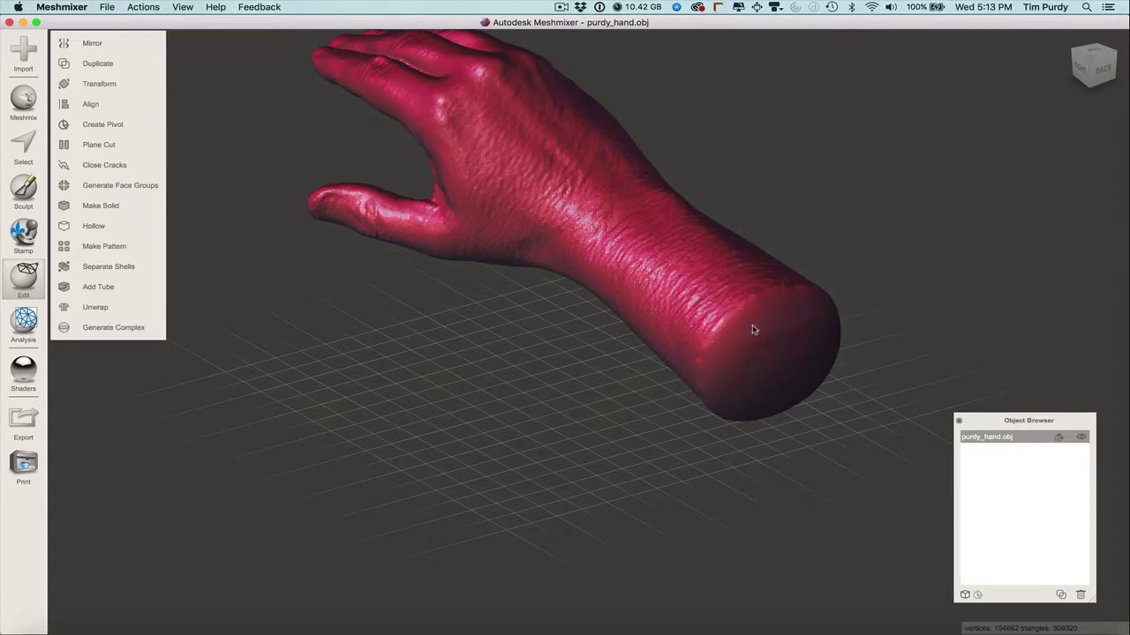
{"action": "right_click_drag", "start_coordinate": [883, 330], "coordinate": [809, 264]}
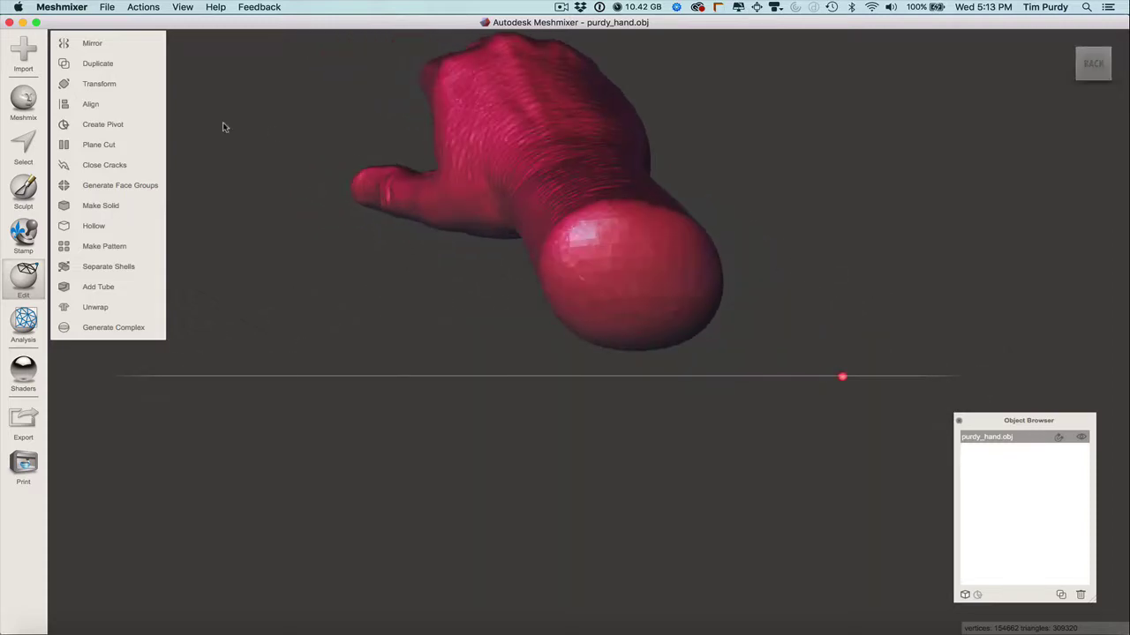
{"action": "left_click", "coordinate": [23, 146]}
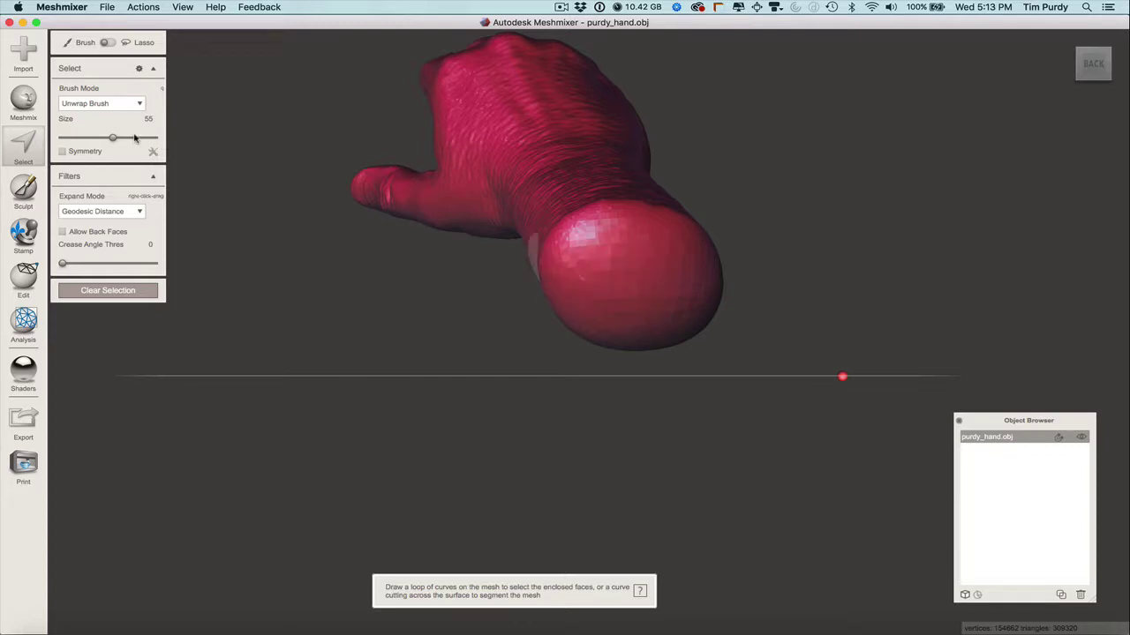
{"action": "left_click_drag", "start_coordinate": [112, 138], "coordinate": [115, 138]}
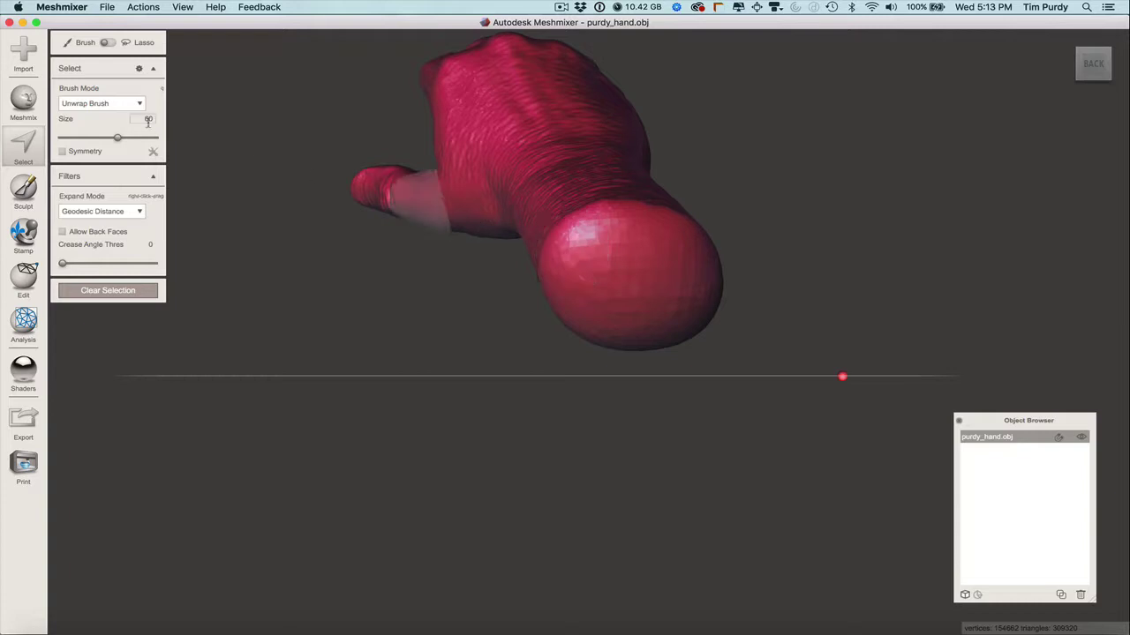
{"action": "left_click_drag", "start_coordinate": [117, 139], "coordinate": [124, 139]}
{"action": "left_click", "coordinate": [635, 282]}
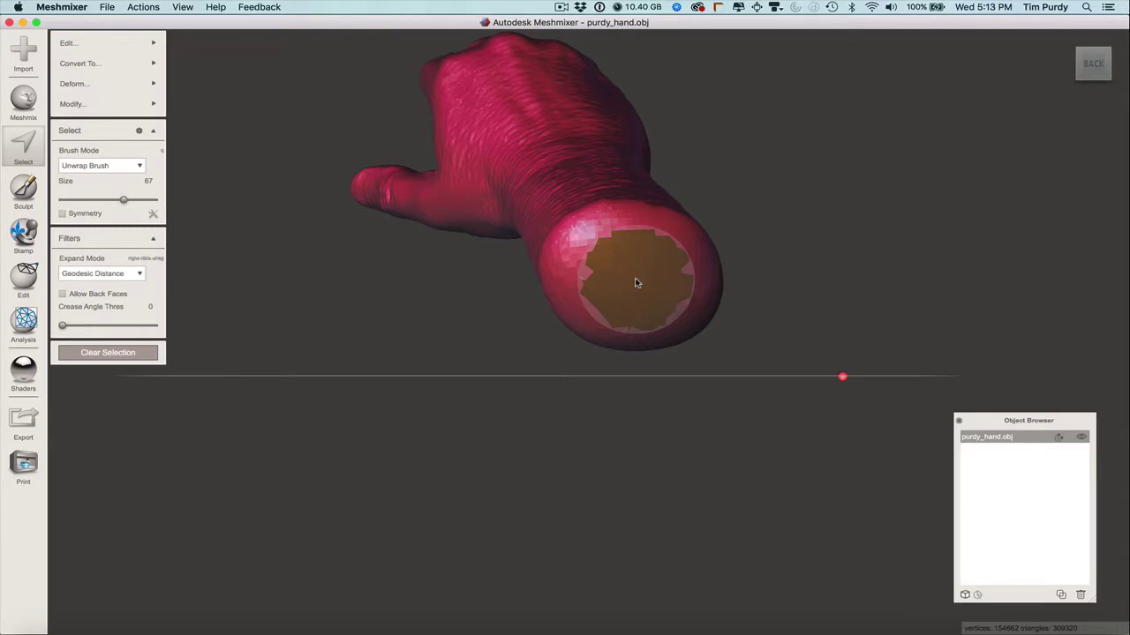
{"action": "mouse_move", "coordinate": [635, 283]}
{"action": "left_mouse_down"}
{"action": "mouse_move", "coordinate": [614, 265]}
{"action": "mouse_move", "coordinate": [612, 238]}
{"action": "mouse_move", "coordinate": [635, 252]}
{"action": "left_mouse_up"}
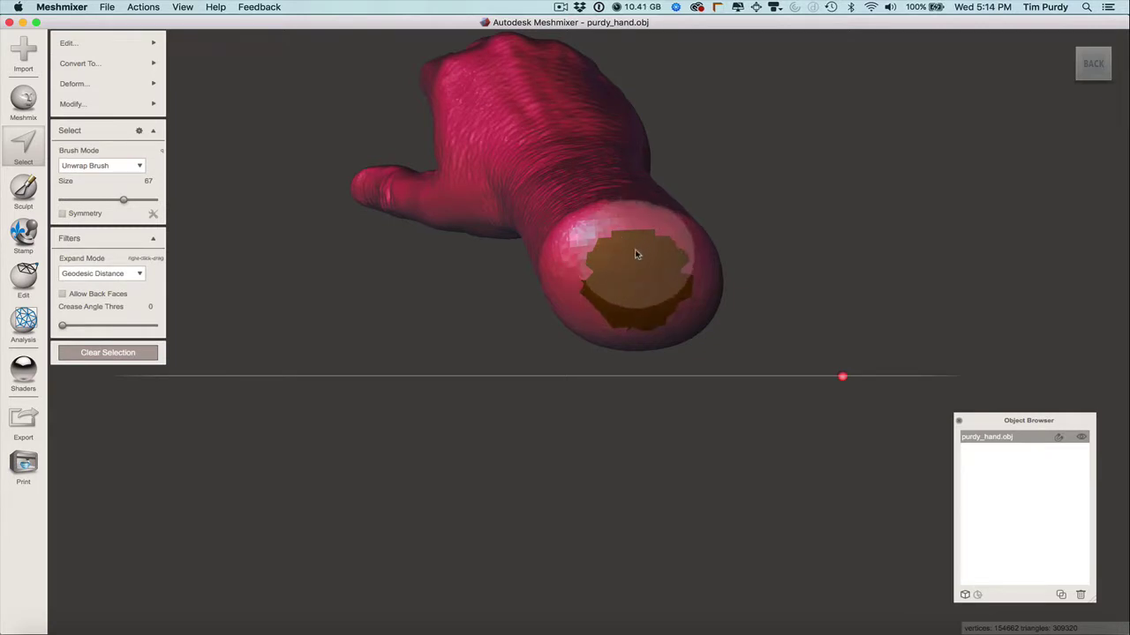
{"action": "key", "text": "b"}
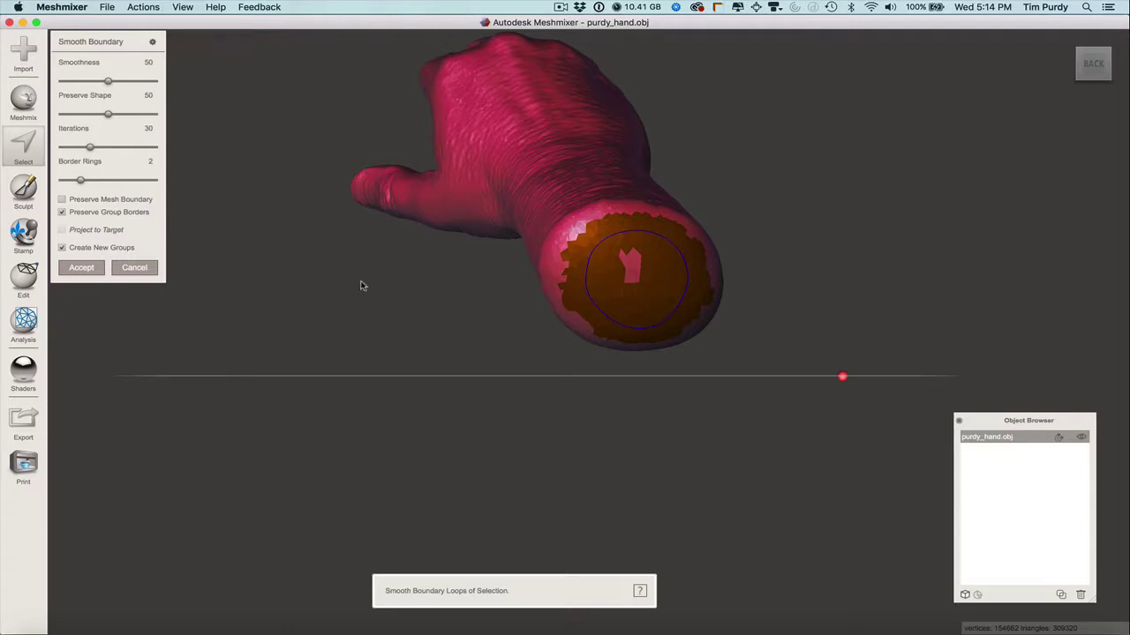
{"action": "left_click", "coordinate": [83, 267]}
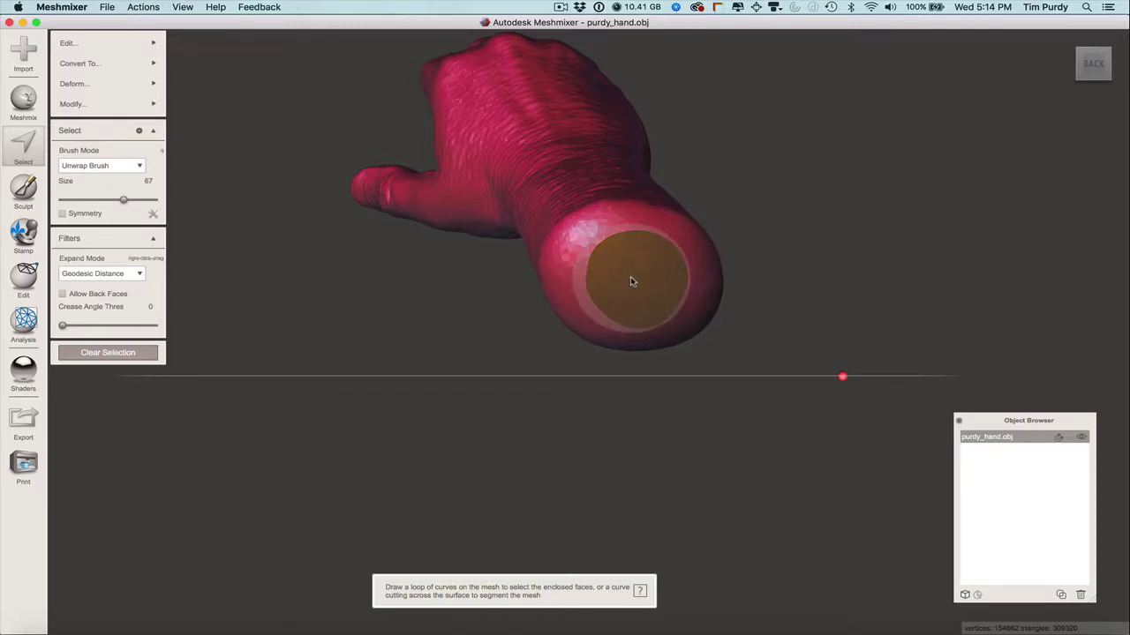
Expand the selection across the wrist's end face to near its rim and smooth the enlarged boundary
{"action": "mouse_move", "coordinate": [643, 271]}
{"action": "right_mouse_down"}
{"action": "mouse_move", "coordinate": [624, 285]}
{"action": "mouse_move", "coordinate": [656, 285]}
{"action": "mouse_move", "coordinate": [638, 268]}
{"action": "mouse_move", "coordinate": [620, 278]}
{"action": "mouse_move", "coordinate": [651, 294]}
{"action": "mouse_move", "coordinate": [653, 268]}
{"action": "mouse_move", "coordinate": [617, 268]}
{"action": "mouse_move", "coordinate": [612, 282]}
{"action": "right_mouse_up"}
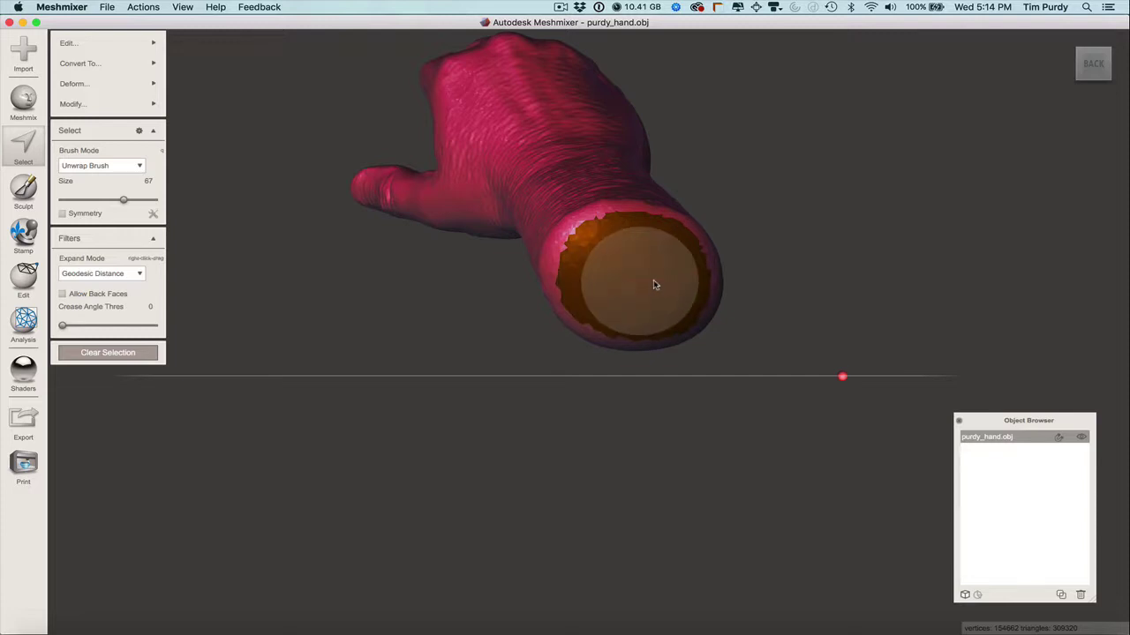
{"action": "key", "text": "b"}
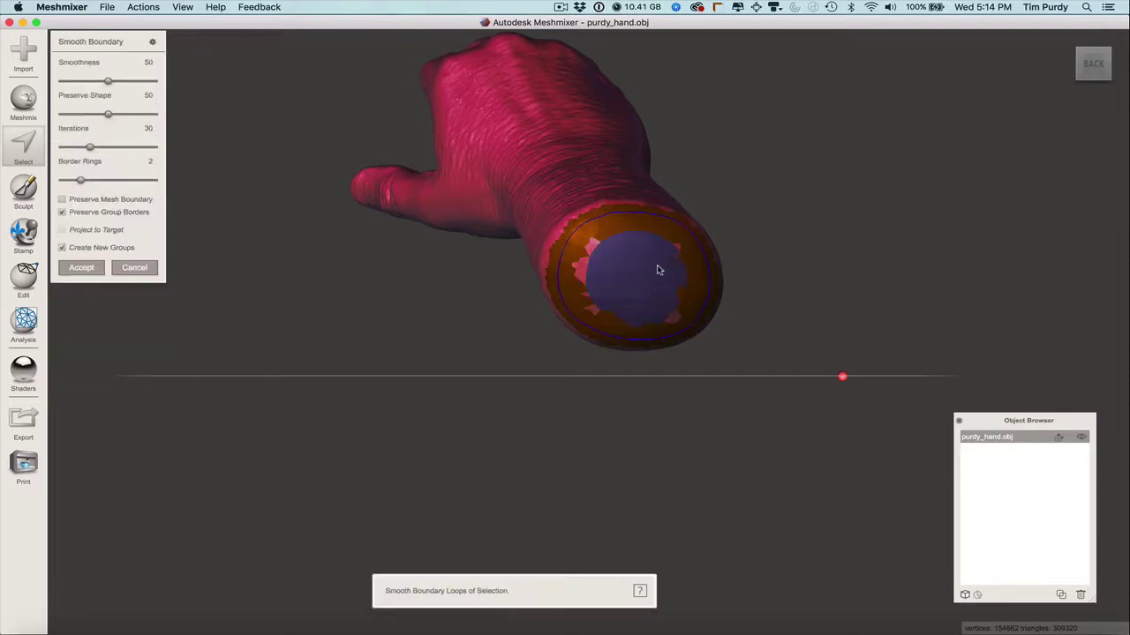
{"action": "left_click", "coordinate": [78, 268]}
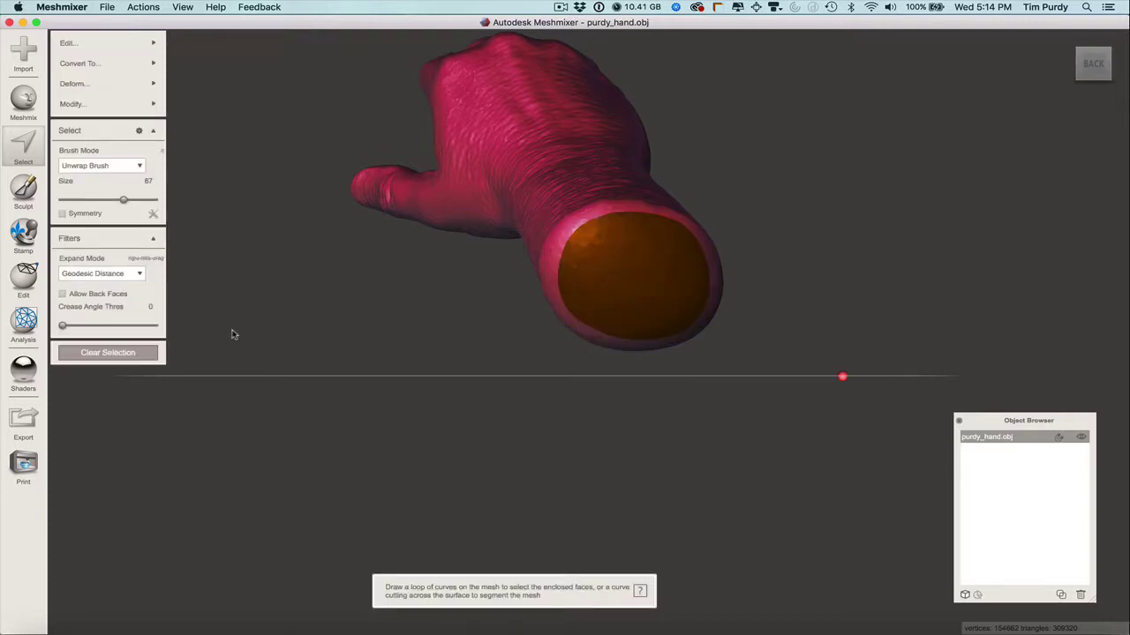
Discard the selected end-cap faces to open the wrist, and look inside at the cylindrical mounting hole
{"action": "mouse_move", "coordinate": [106, 67]}
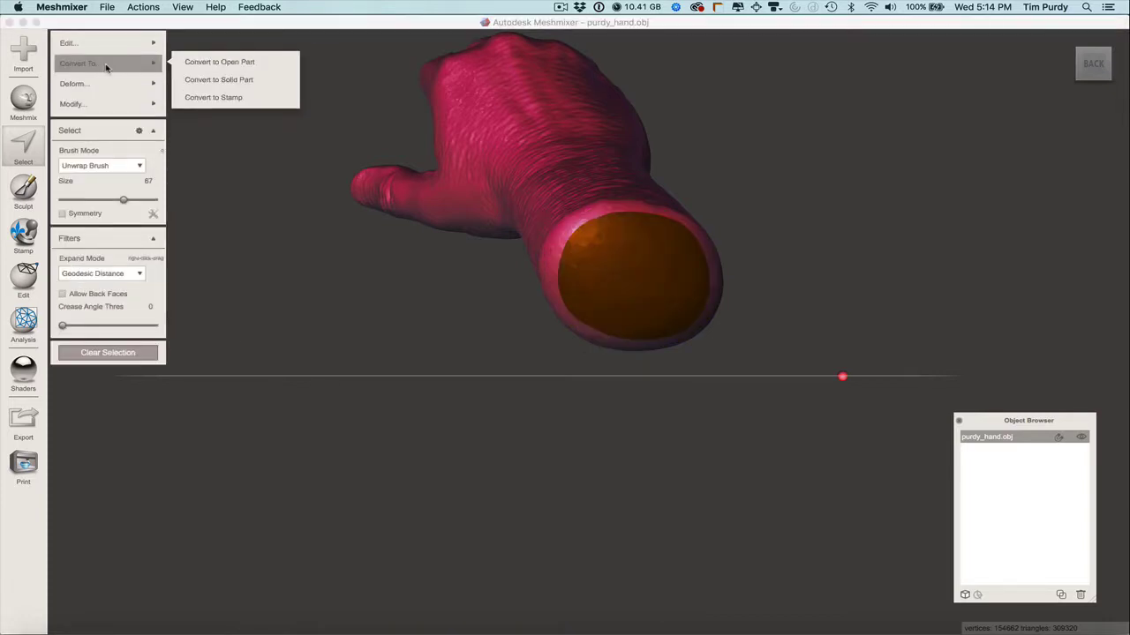
{"action": "mouse_move", "coordinate": [90, 45]}
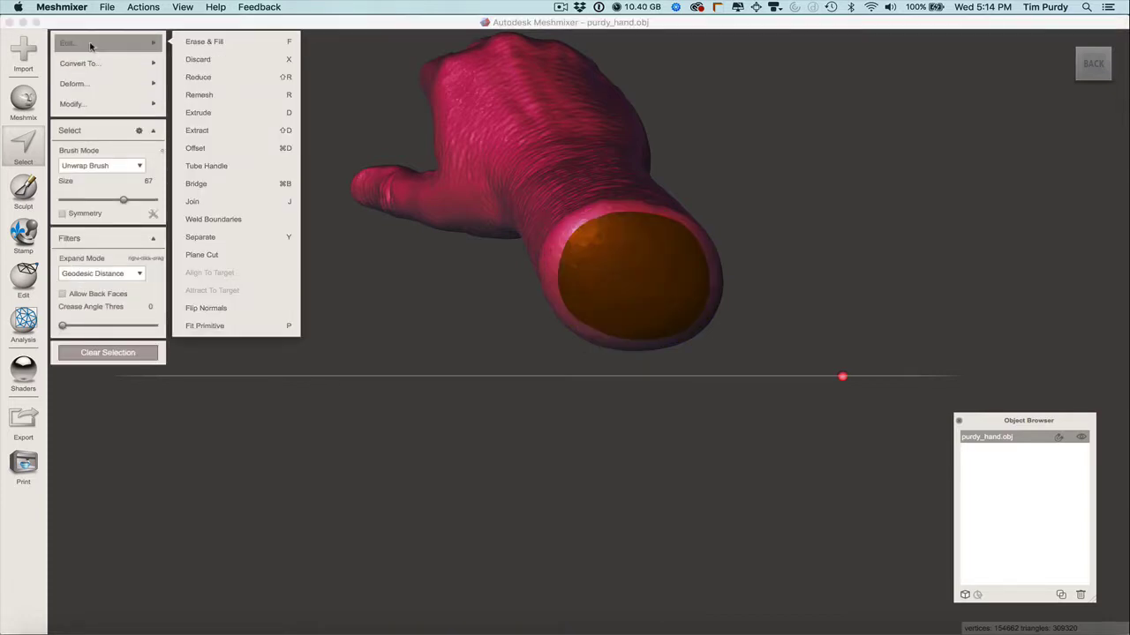
{"action": "left_click", "coordinate": [200, 59]}
{"action": "right_click_drag", "start_coordinate": [774, 295], "coordinate": [746, 300]}
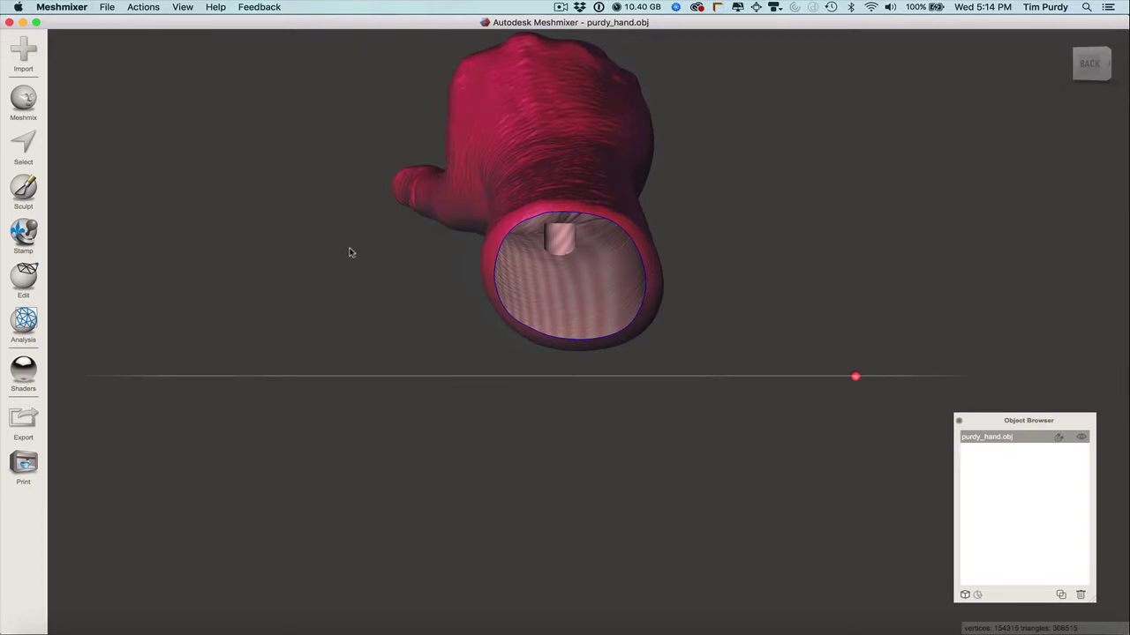
{"action": "right_click_drag", "start_coordinate": [305, 272], "coordinate": [459, 245]}
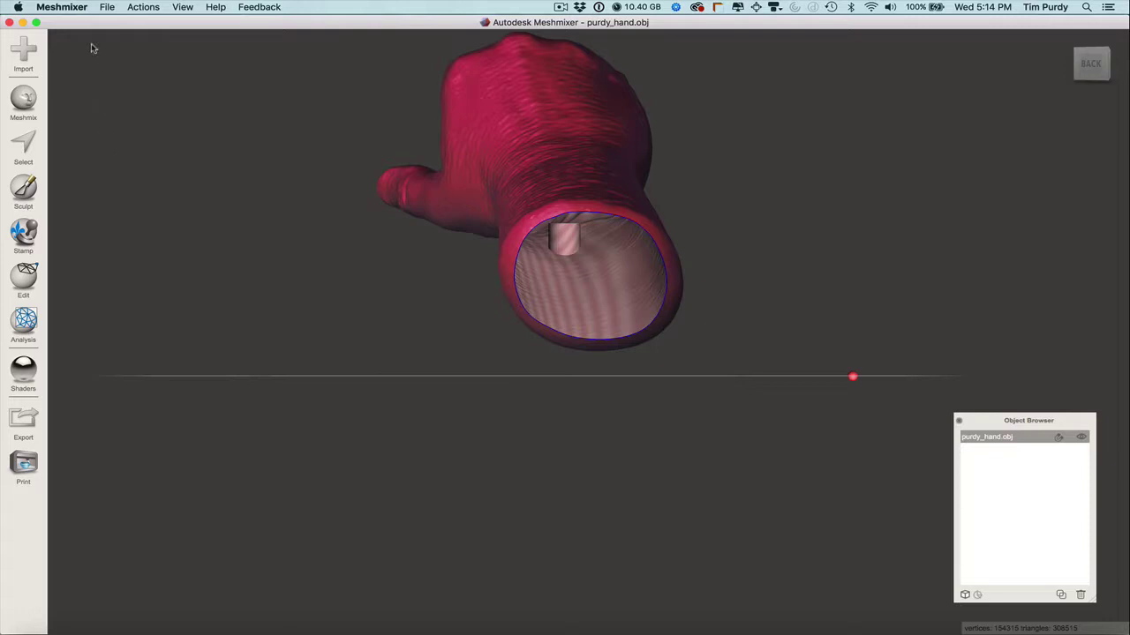
Select the whole hand mesh, starting from a patch picked near the knuckles with the Unwrap Brush
{"action": "right_click_drag", "start_coordinate": [244, 199], "coordinate": [336, 209]}
{"action": "left_click", "coordinate": [11, 151]}
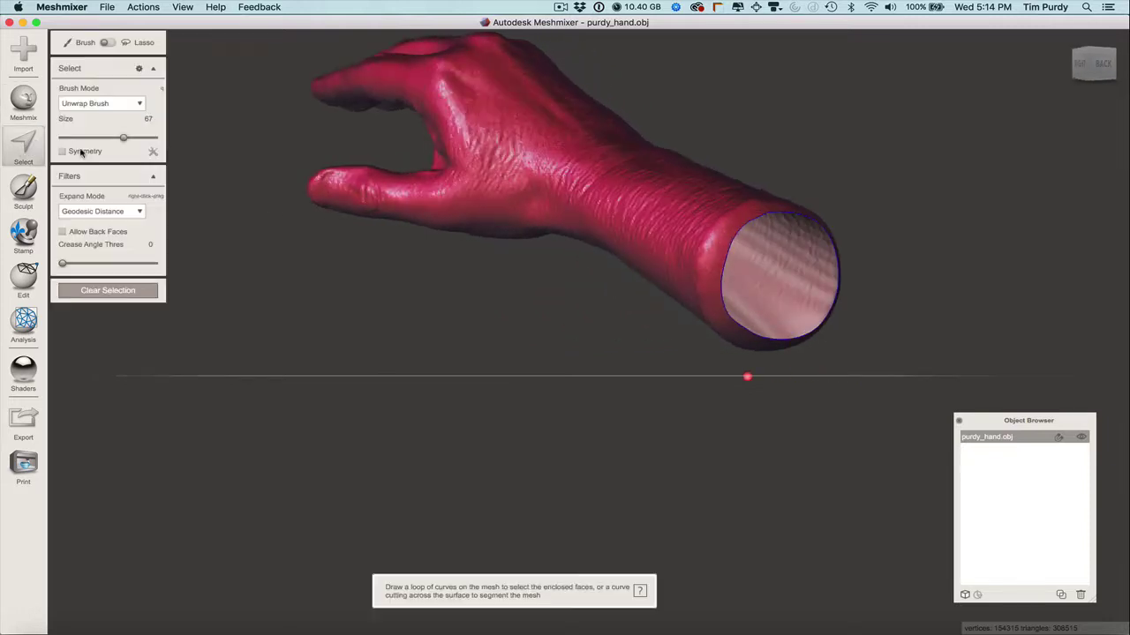
{"action": "left_click", "coordinate": [523, 141]}
{"action": "left_click_drag", "start_coordinate": [523, 141], "coordinate": [502, 140]}
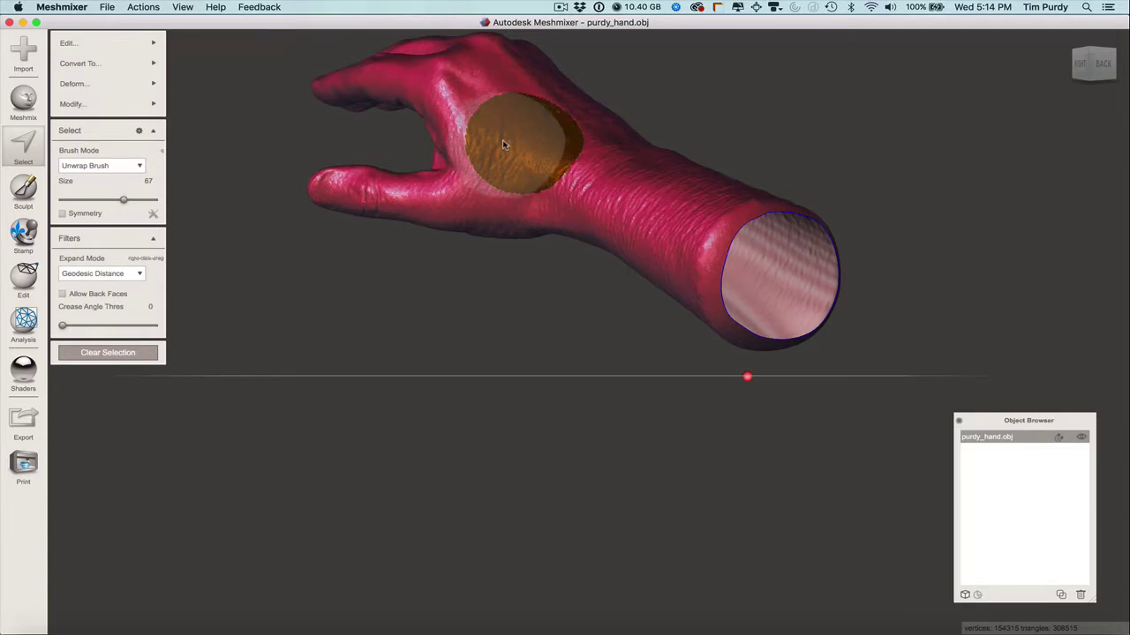
{"action": "key", "text": "i"}
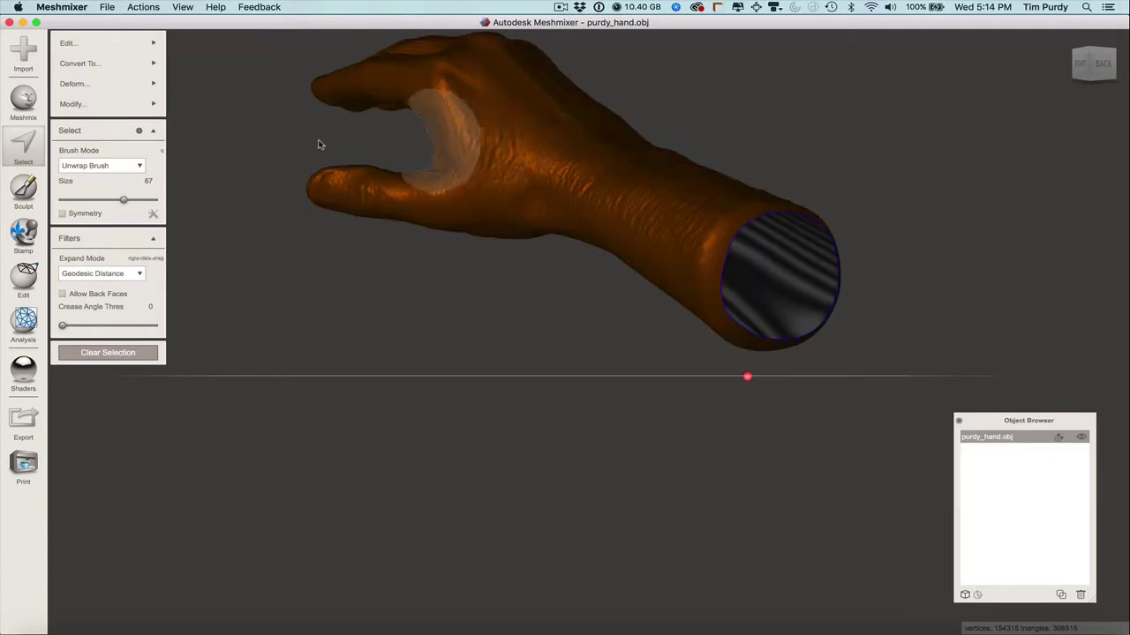
Offset the selected surface by 2 mm with accuracy 50, regularity 25 and Connected on, accept it and clear the selection
{"action": "mouse_move", "coordinate": [113, 88]}
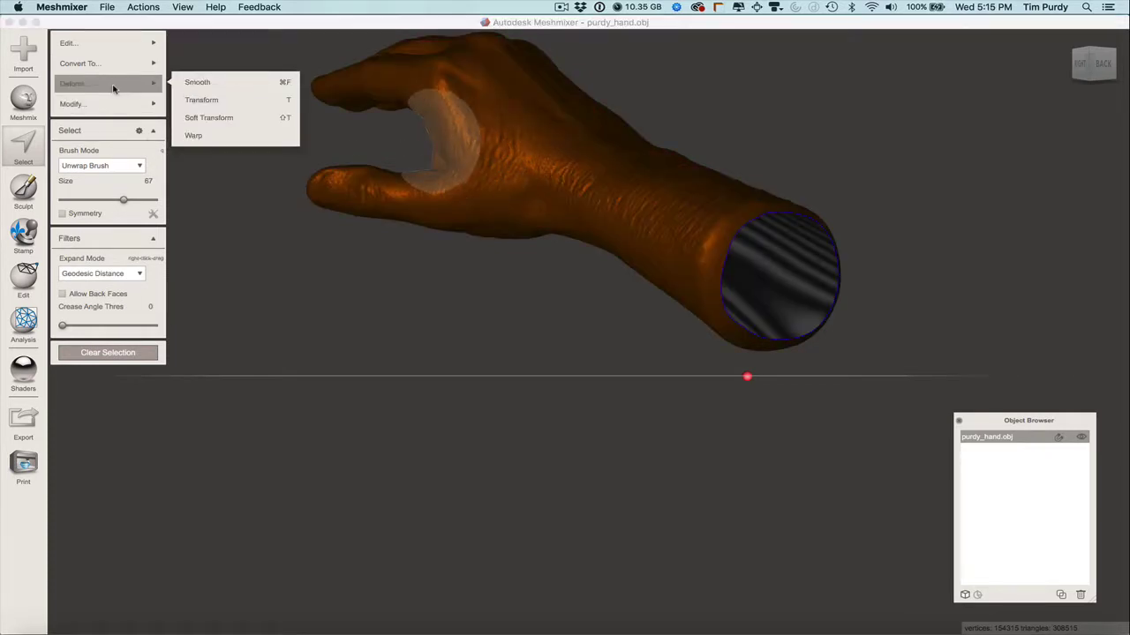
{"action": "mouse_move", "coordinate": [106, 44]}
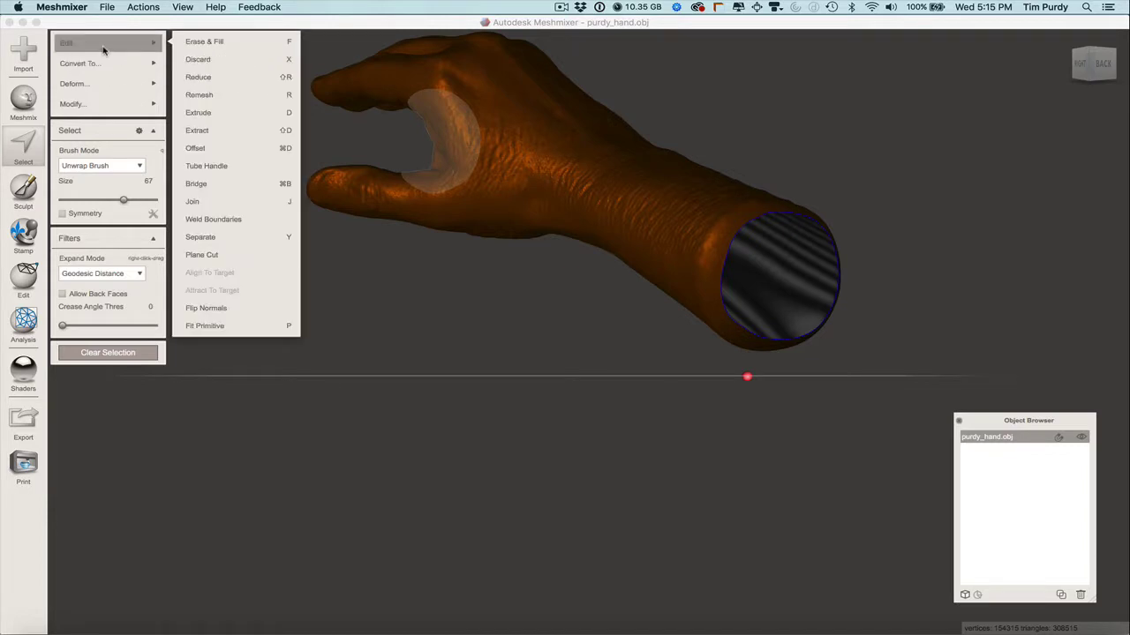
{"action": "left_click", "coordinate": [231, 148]}
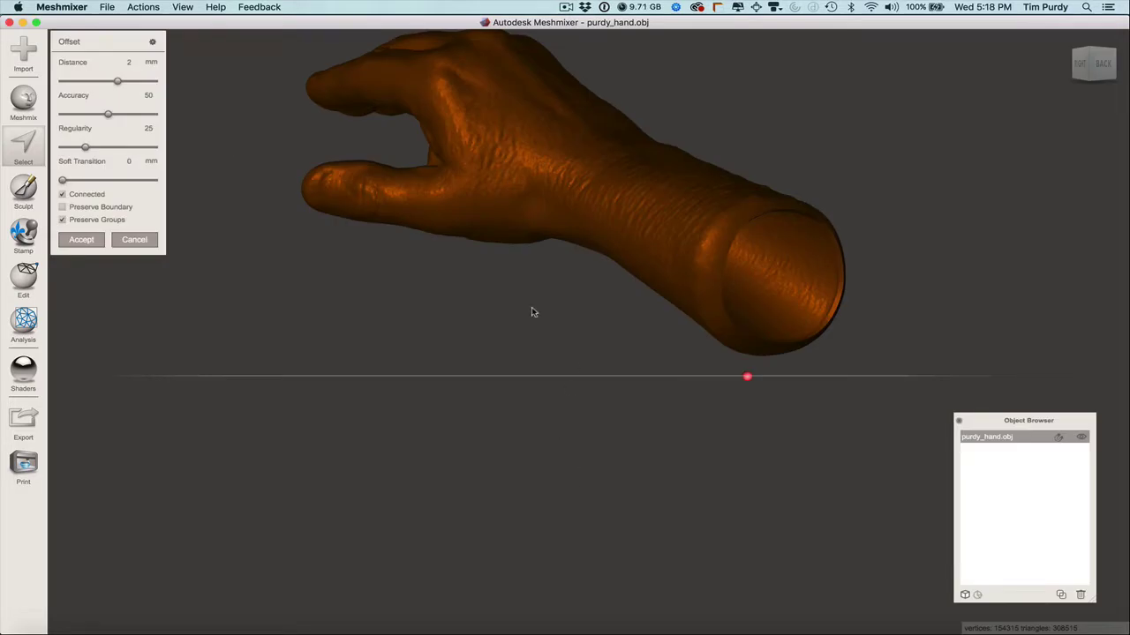
{"action": "right_click_drag", "start_coordinate": [530, 313], "coordinate": [494, 413]}
{"action": "scroll", "coordinate": [515, 414], "scroll_direction": "up", "scroll_amount": 5}
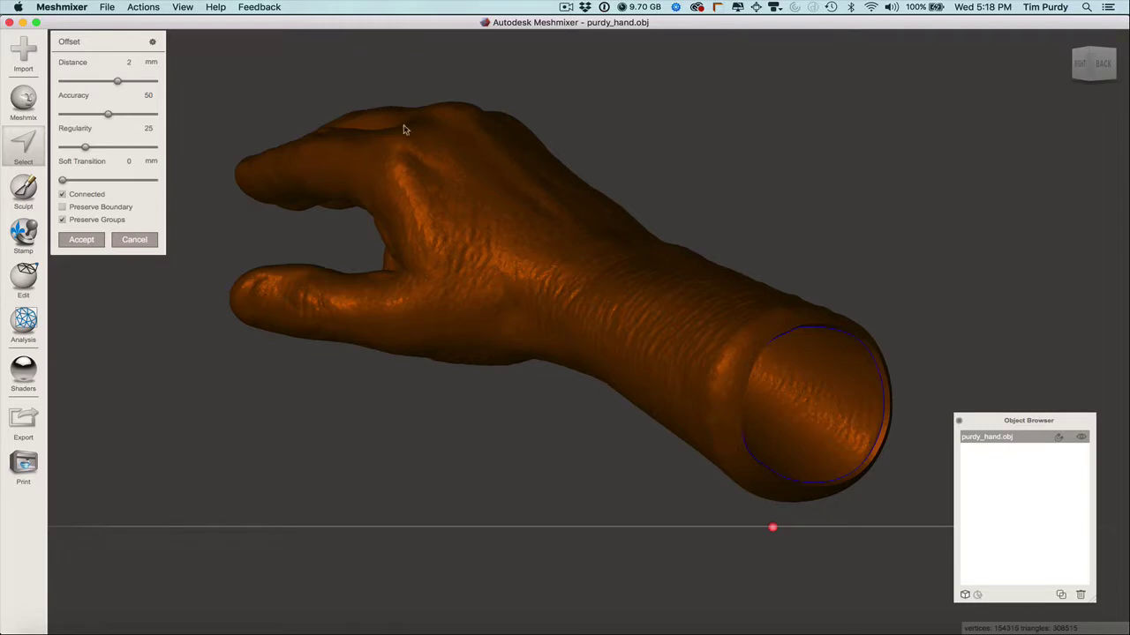
{"action": "right_click_drag", "start_coordinate": [655, 147], "coordinate": [658, 182]}
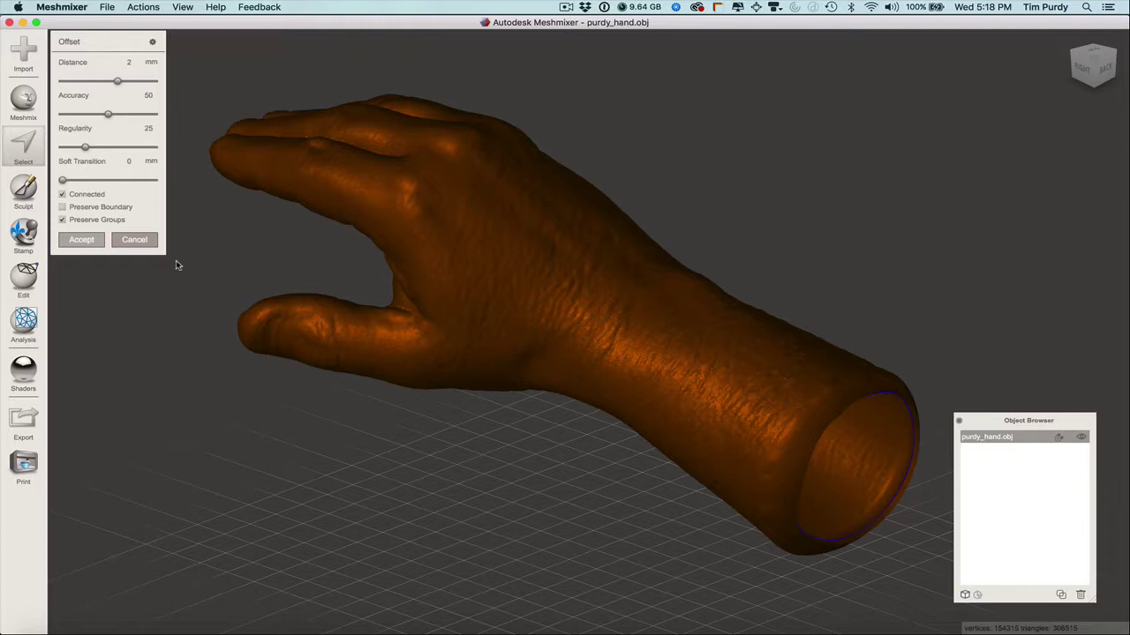
{"action": "key", "text": "Return"}
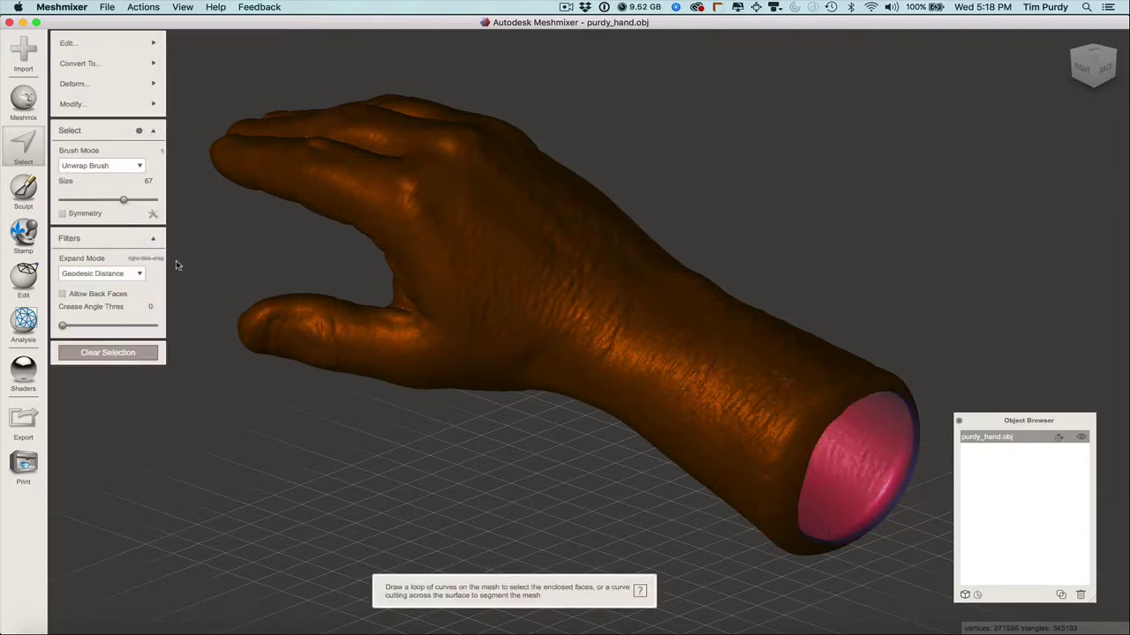
{"action": "left_click", "coordinate": [114, 351]}
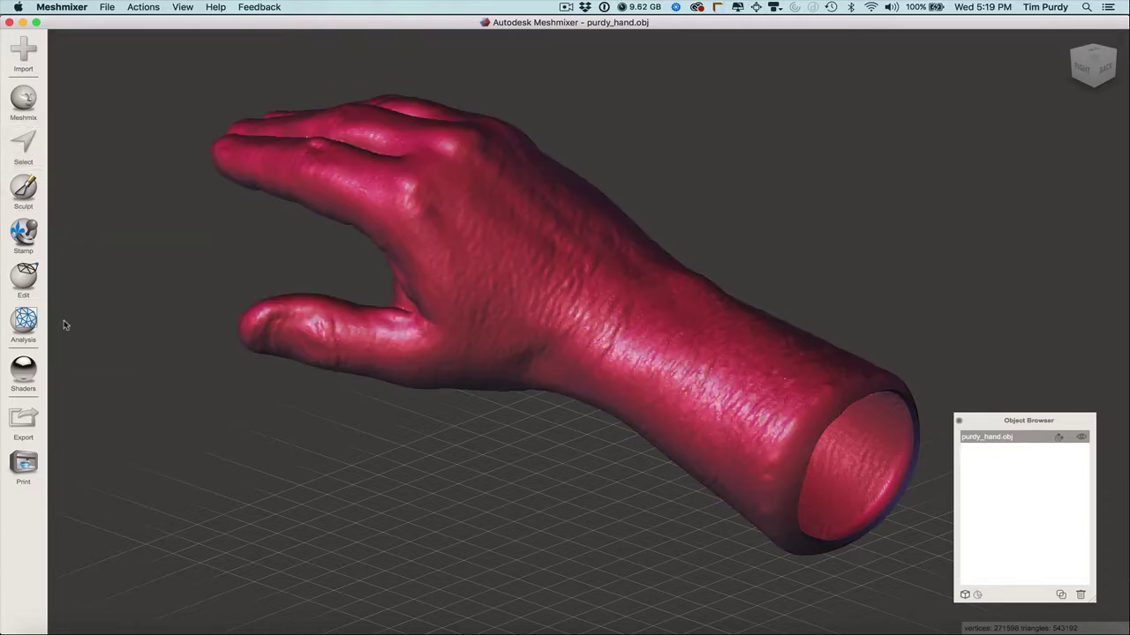
Plane-cut the hand horizontally with Remeshed Fill, keeping the lower half, and inspect the wall and mounting hole inside
{"action": "left_click", "coordinate": [24, 277]}
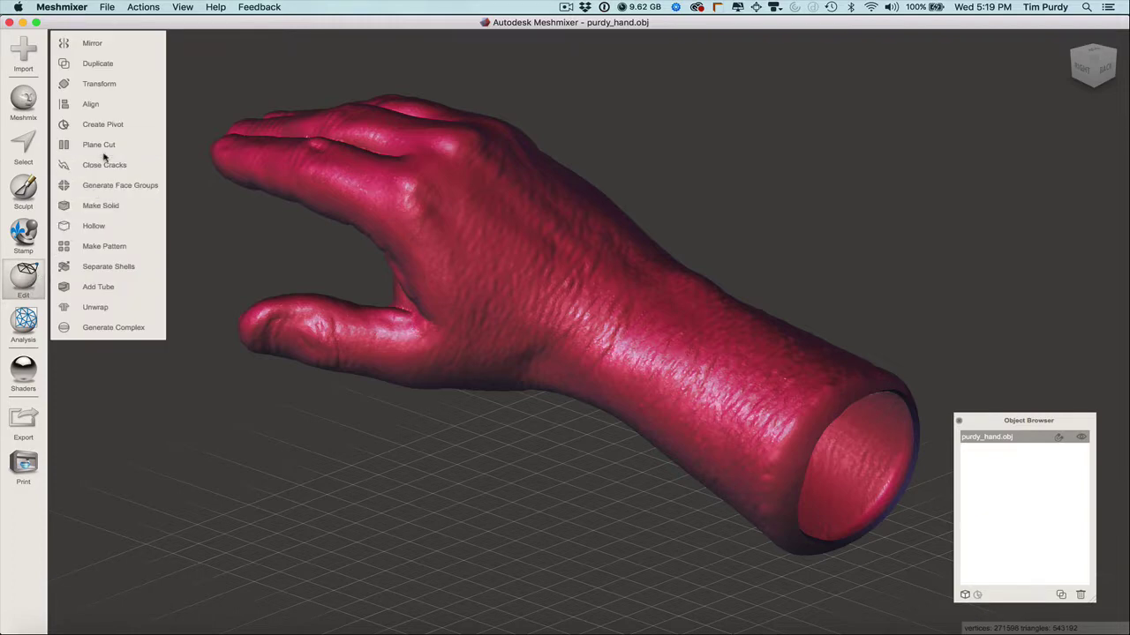
{"action": "left_click", "coordinate": [102, 146]}
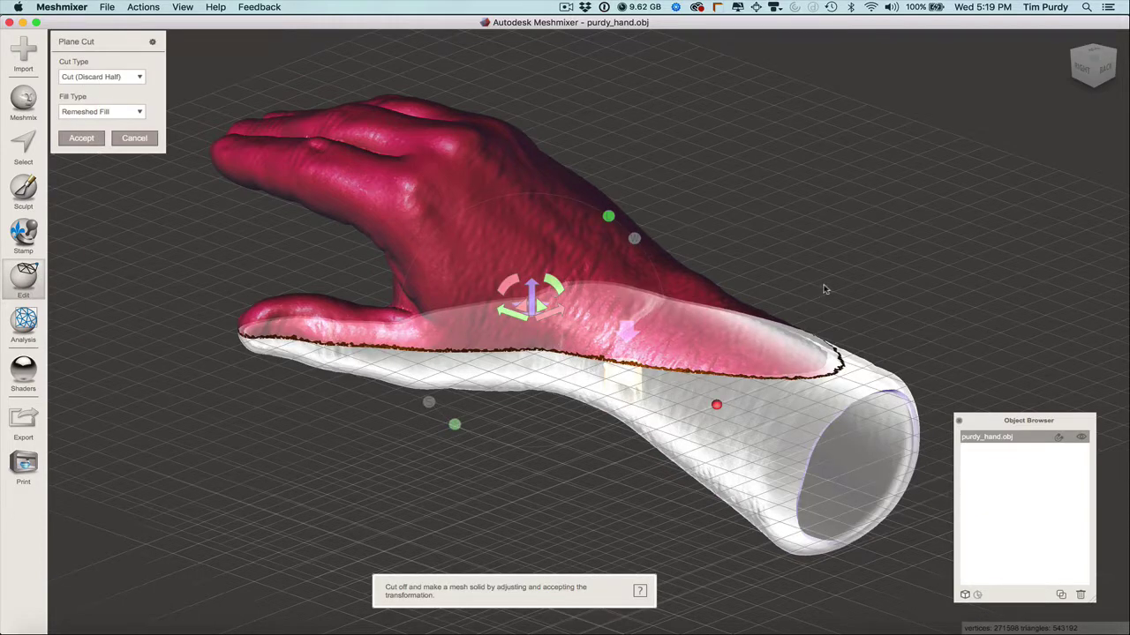
{"action": "left_click", "coordinate": [627, 332]}
{"action": "right_click_drag", "start_coordinate": [724, 233], "coordinate": [734, 280]}
{"action": "left_click", "coordinate": [81, 139]}
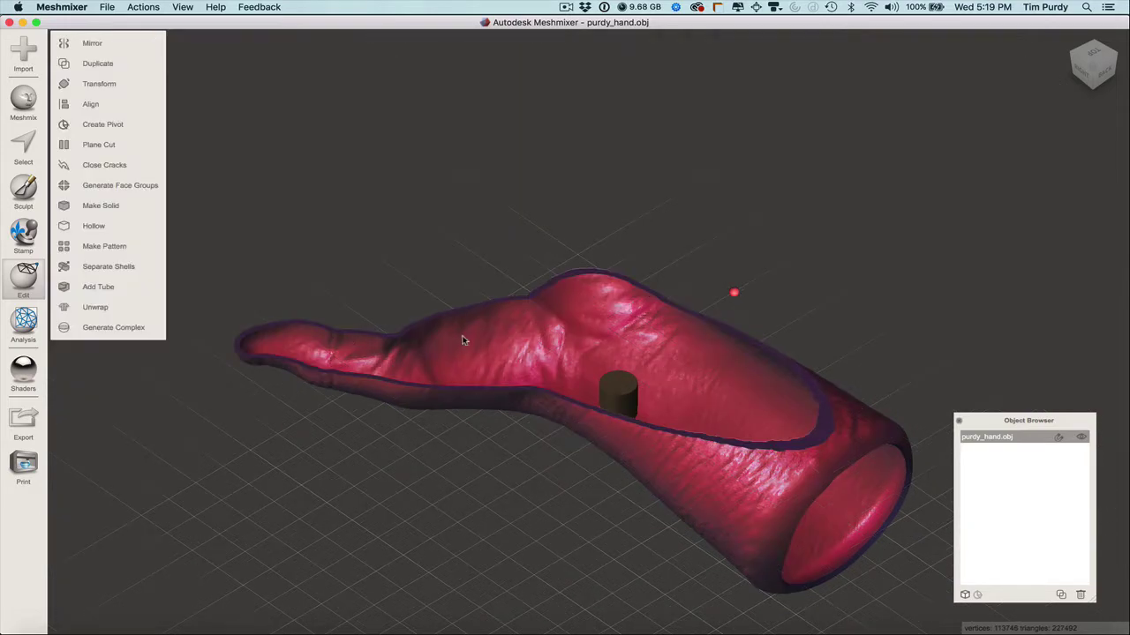
{"action": "right_click_drag", "start_coordinate": [663, 257], "coordinate": [530, 292]}
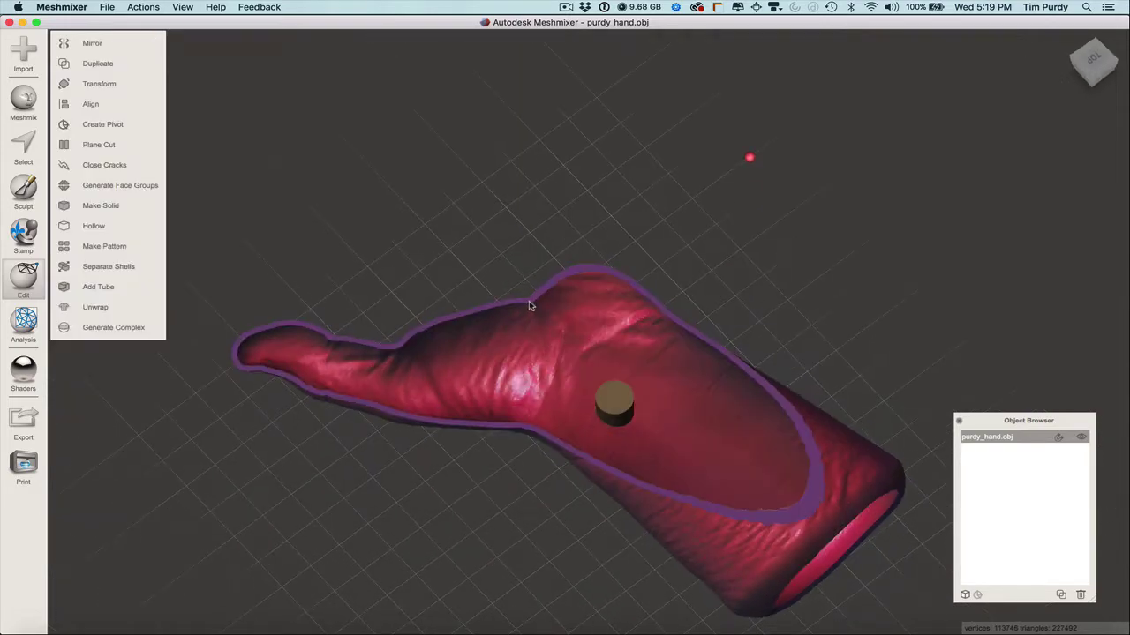
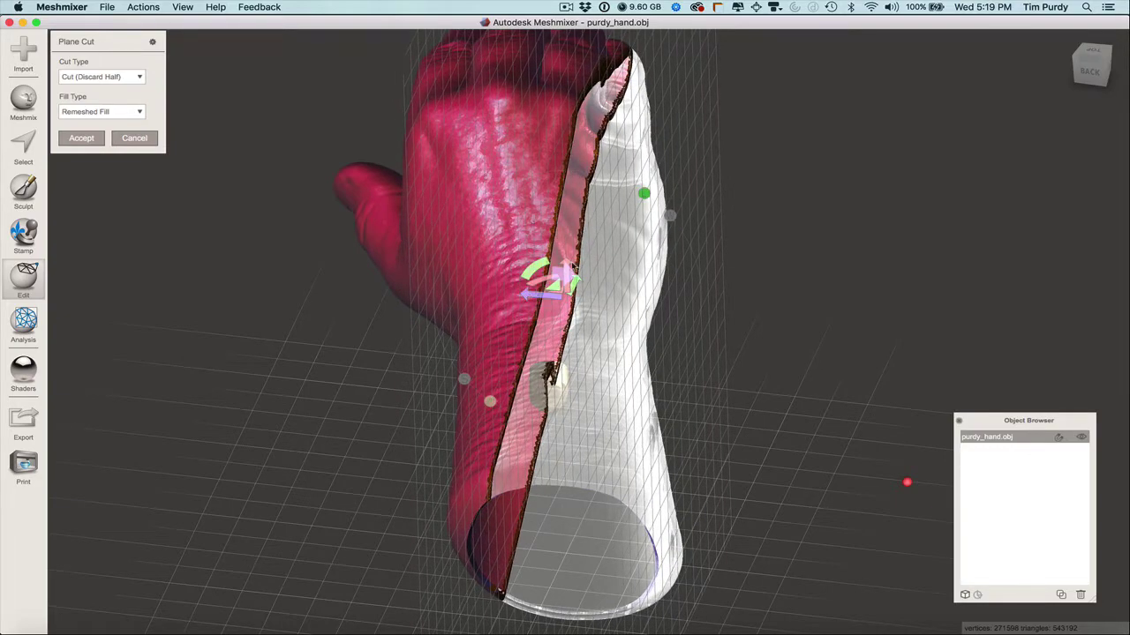
Flip the lengthwise vertical cutting plane, accept the cut with Remeshed Fill and inspect the section through the mounting hole
{"action": "right_click_drag", "start_coordinate": [648, 282], "coordinate": [534, 258]}
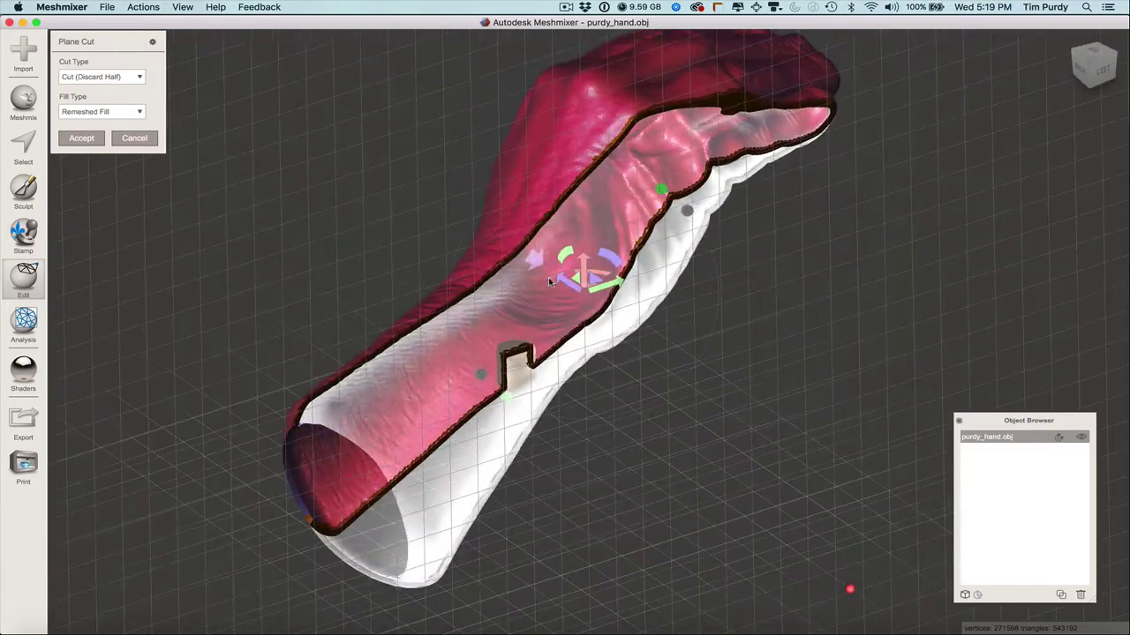
{"action": "left_click", "coordinate": [534, 258]}
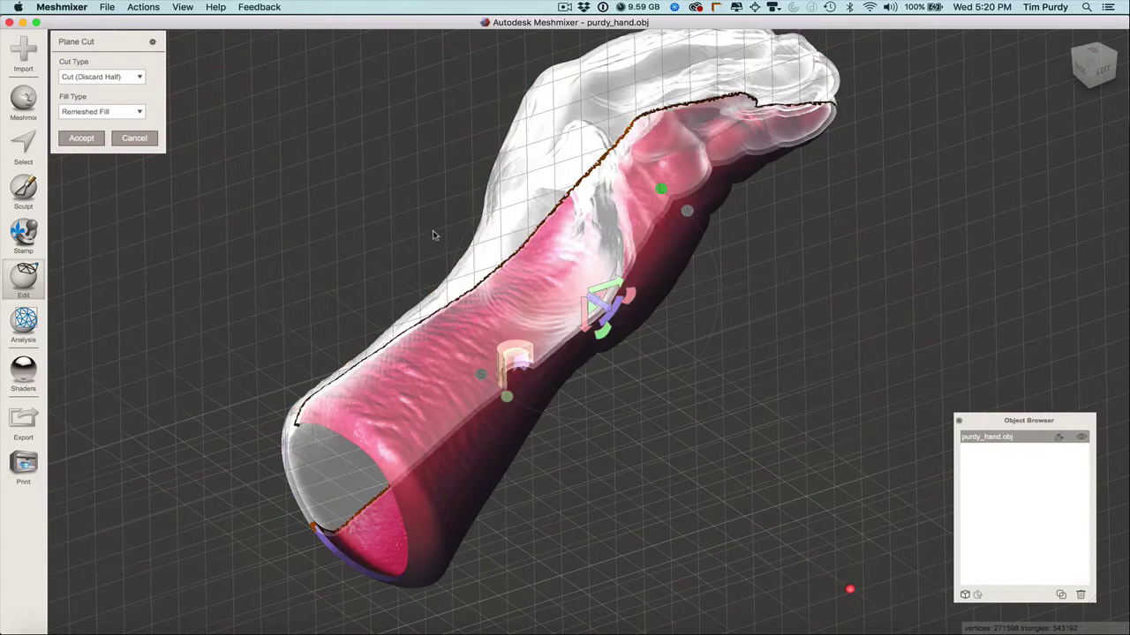
{"action": "left_click", "coordinate": [94, 138]}
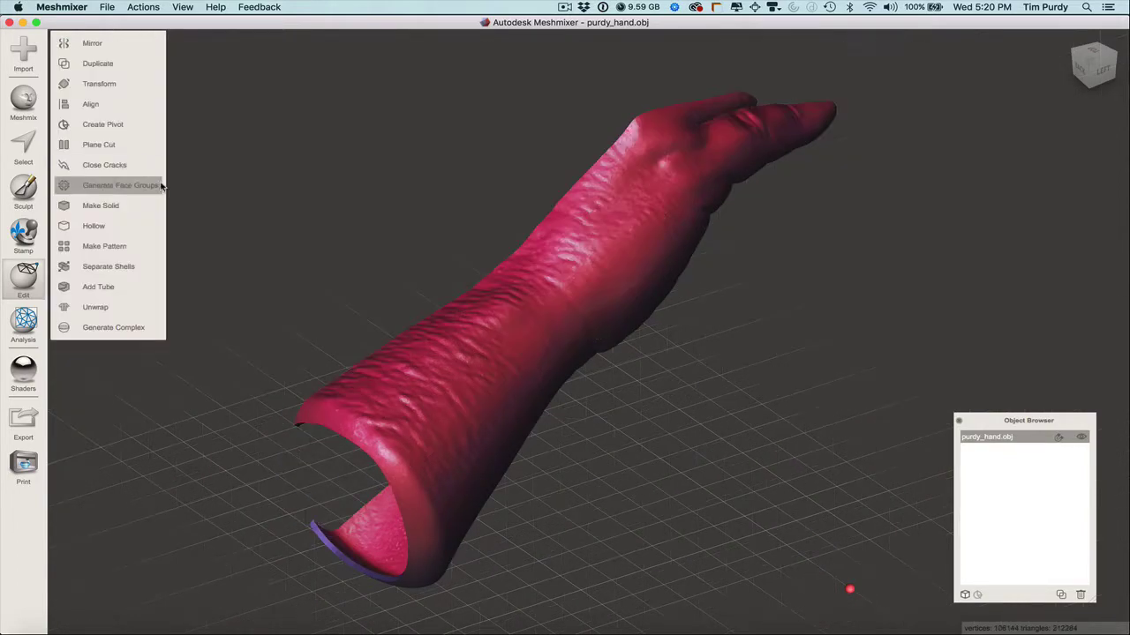
{"action": "right_click_drag", "start_coordinate": [324, 285], "coordinate": [554, 265]}
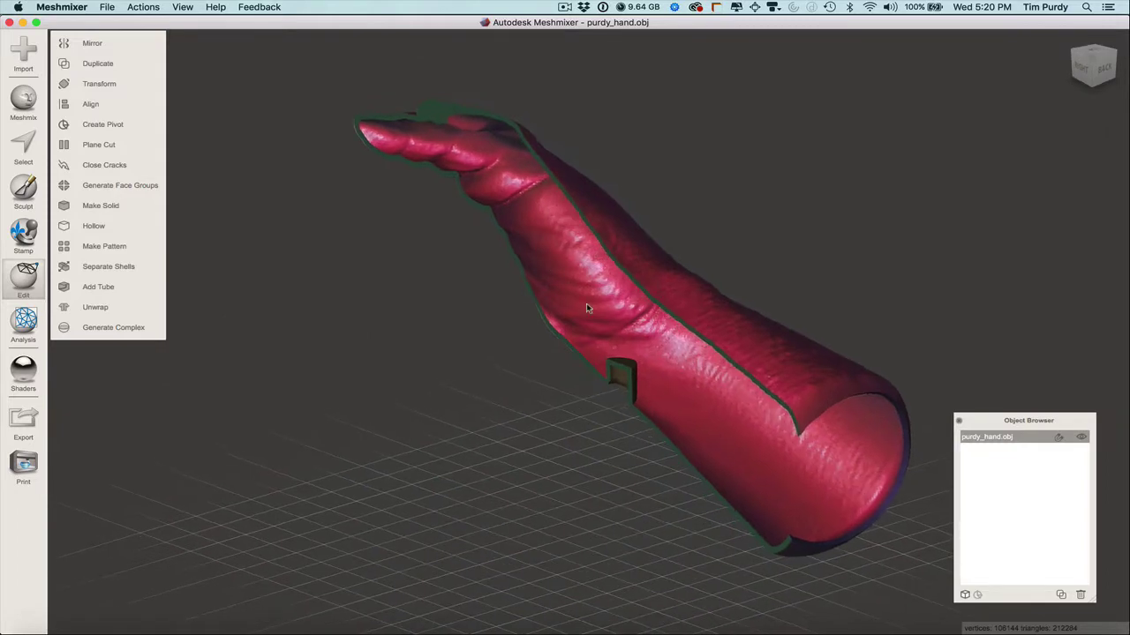
{"action": "scroll", "coordinate": [602, 323], "scroll_direction": "up", "scroll_amount": 5}
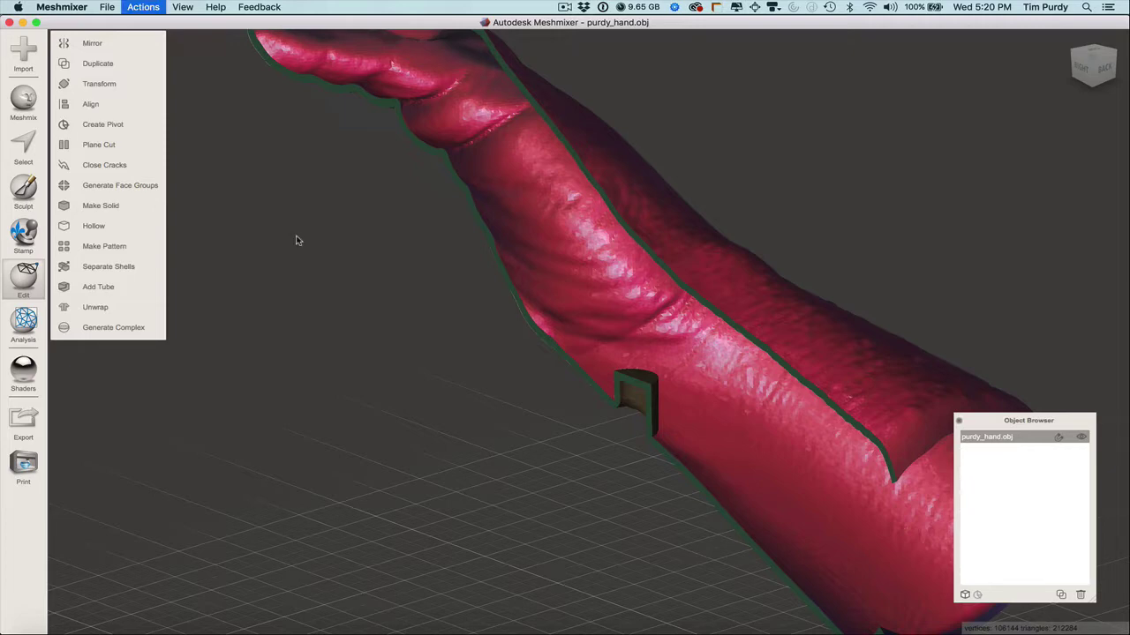
Undo the filled lengthwise cut and repeat it with the fill type set to No Fill
{"action": "key", "text": "c"}
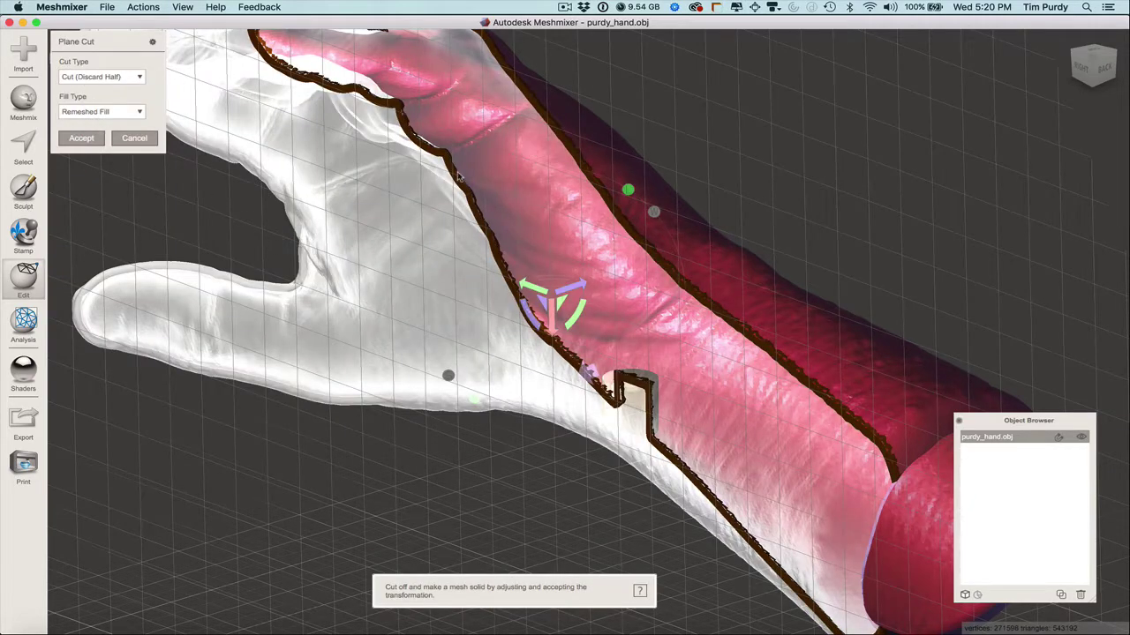
{"action": "left_click", "coordinate": [98, 113]}
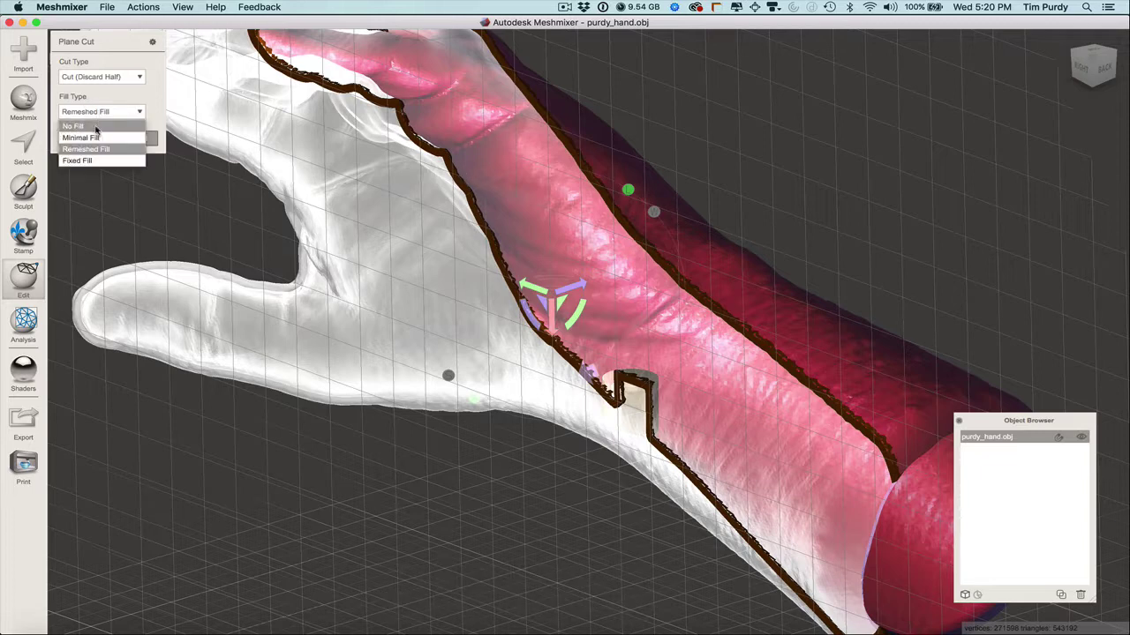
{"action": "left_click", "coordinate": [96, 126]}
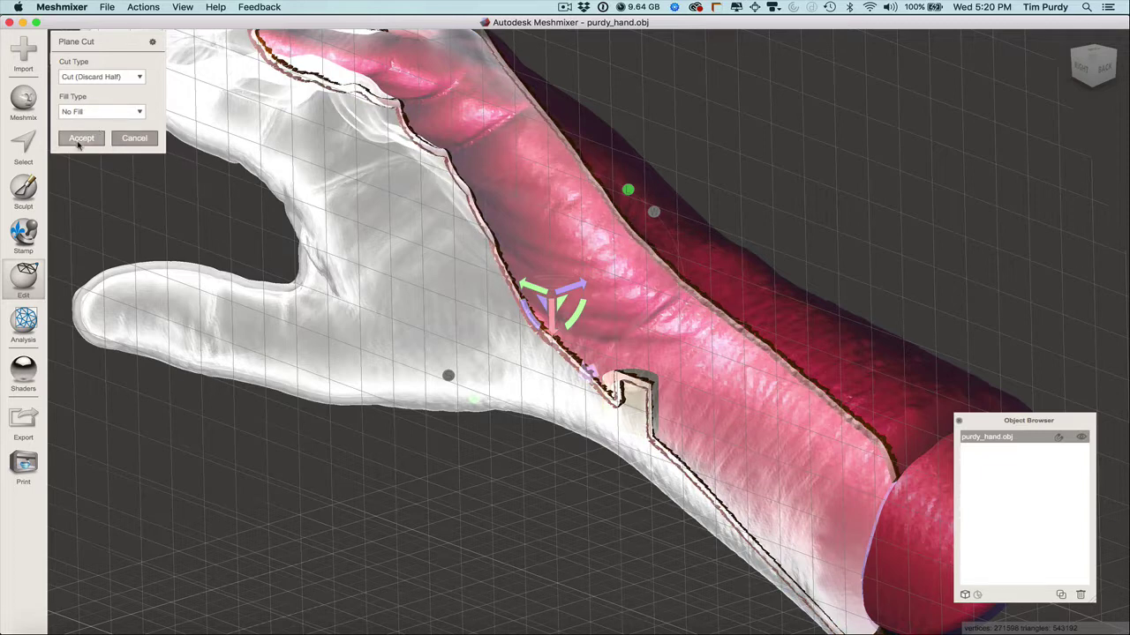
{"action": "left_click", "coordinate": [80, 138]}
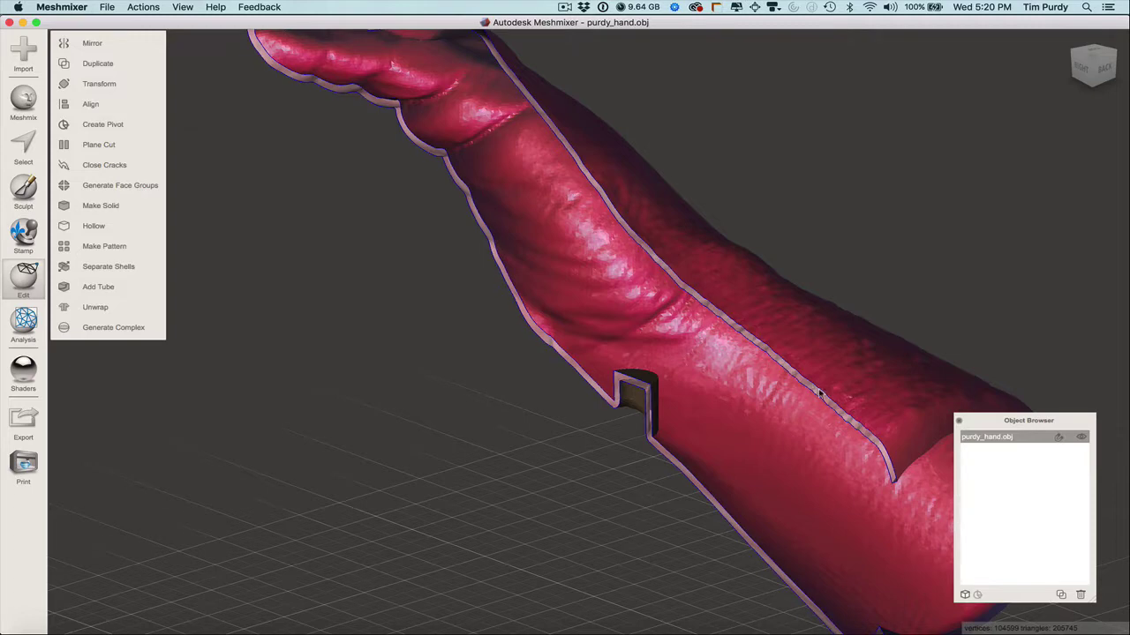
Examine the gap between outer and inner surfaces around the mounting hole and wrist rim, and undo the lengthwise cut
{"action": "scroll", "coordinate": [819, 389], "scroll_direction": "up", "scroll_amount": 5}
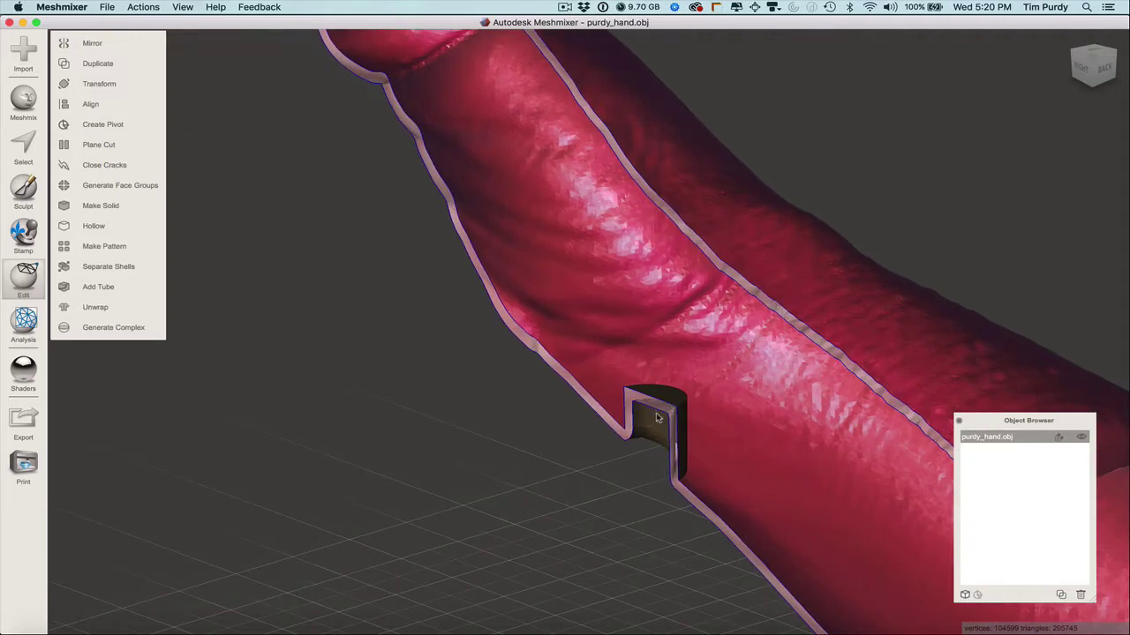
{"action": "right_click_drag", "start_coordinate": [656, 417], "coordinate": [477, 430]}
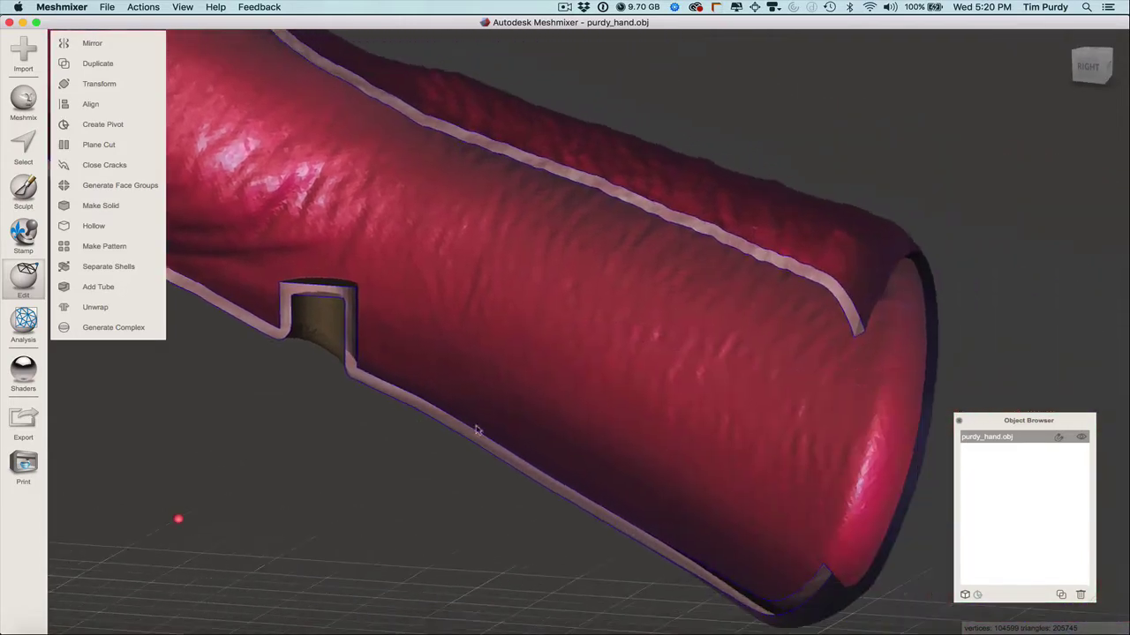
{"action": "scroll", "coordinate": [477, 430], "scroll_direction": "down", "scroll_amount": 5}
{"action": "right_click_drag", "start_coordinate": [409, 382], "coordinate": [378, 209]}
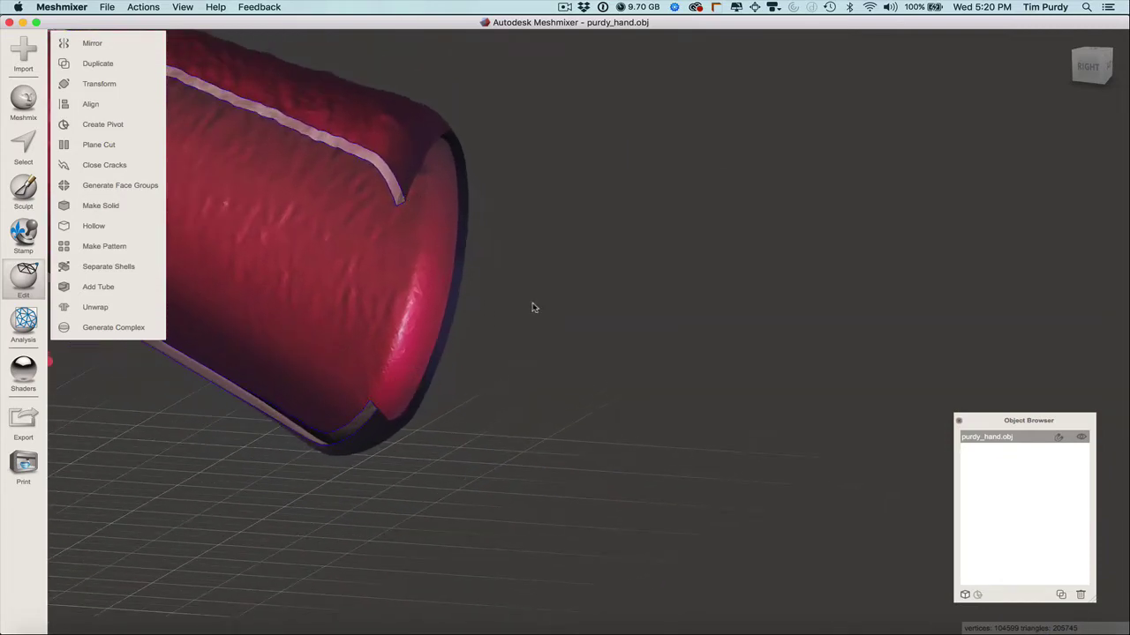
{"action": "scroll", "coordinate": [533, 307], "scroll_direction": "down", "scroll_amount": 5}
{"action": "right_click_drag", "start_coordinate": [533, 308], "coordinate": [723, 379]}
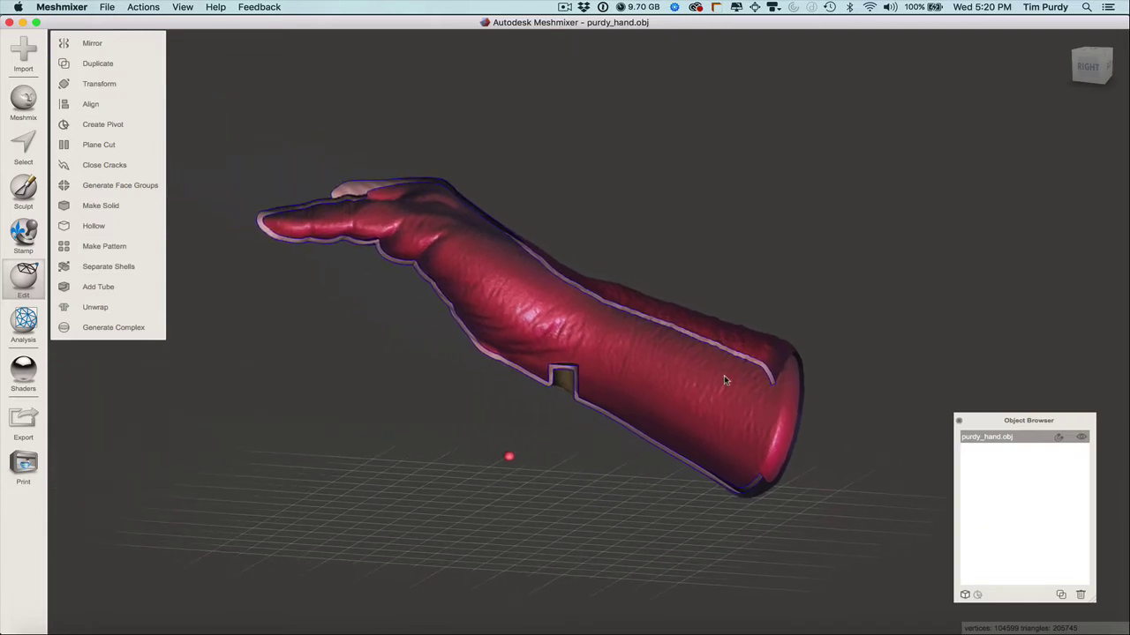
{"action": "right_click_drag", "start_coordinate": [608, 299], "coordinate": [570, 309]}
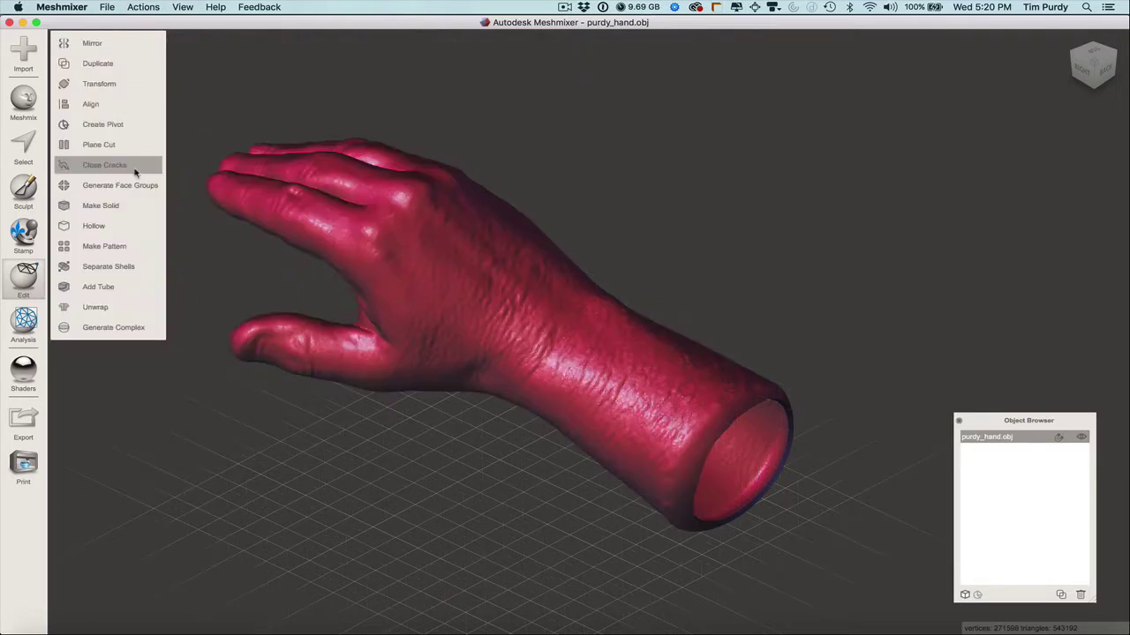
Run the Inspector's Auto Repair All on the hand with Flat Fill and a 0.01 mm small threshold, and finish the inspection
{"action": "mouse_move", "coordinate": [24, 322]}
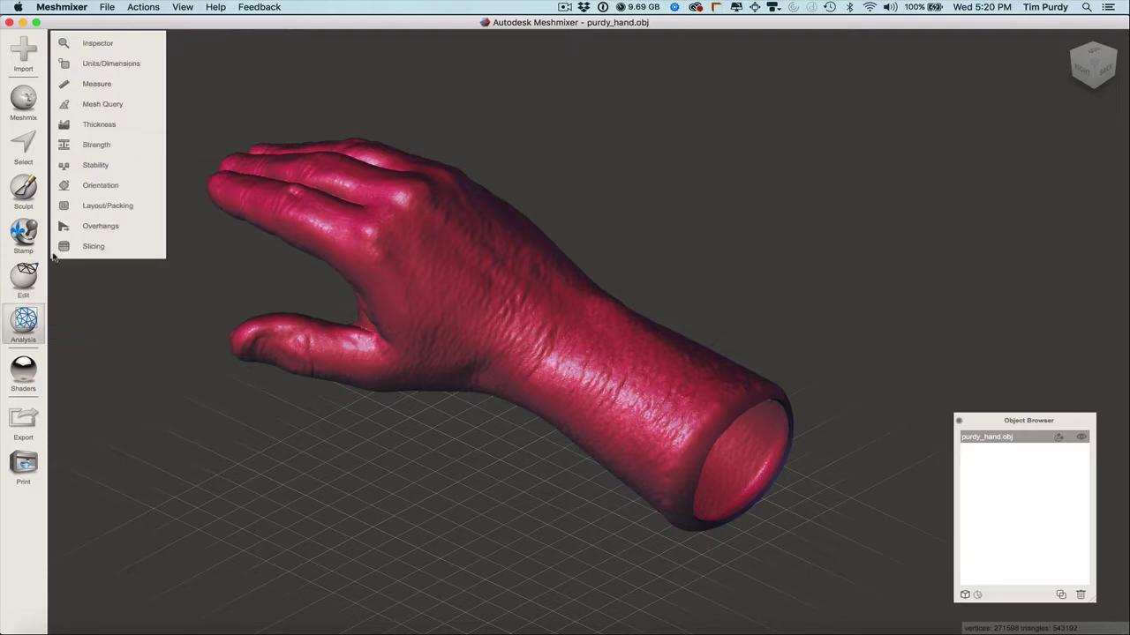
{"action": "left_click", "coordinate": [102, 46]}
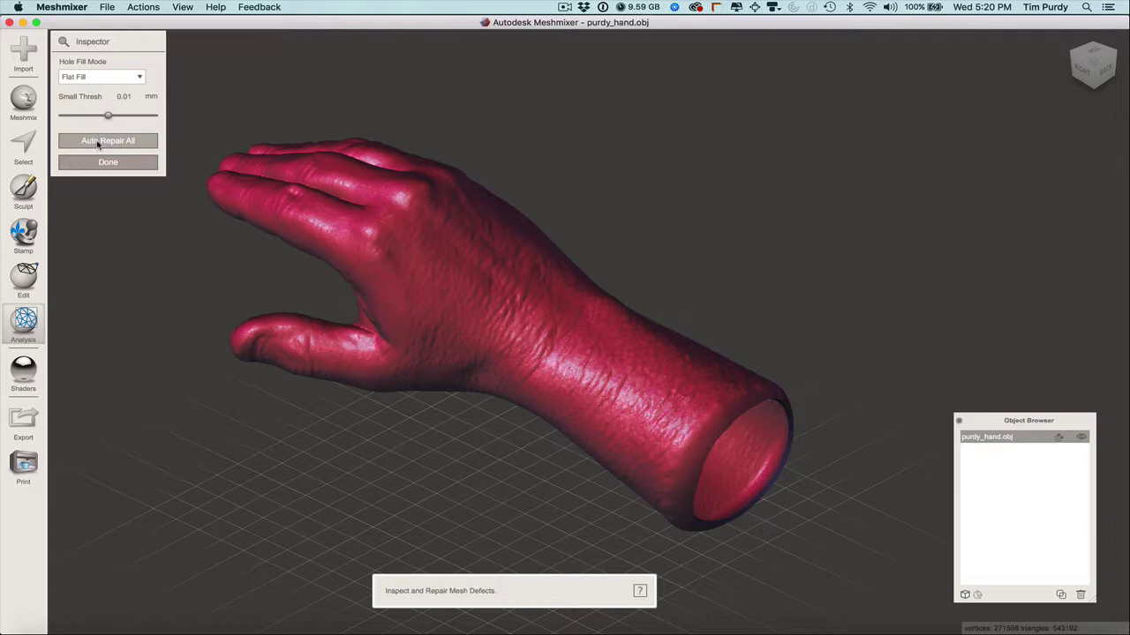
{"action": "left_click", "coordinate": [98, 142]}
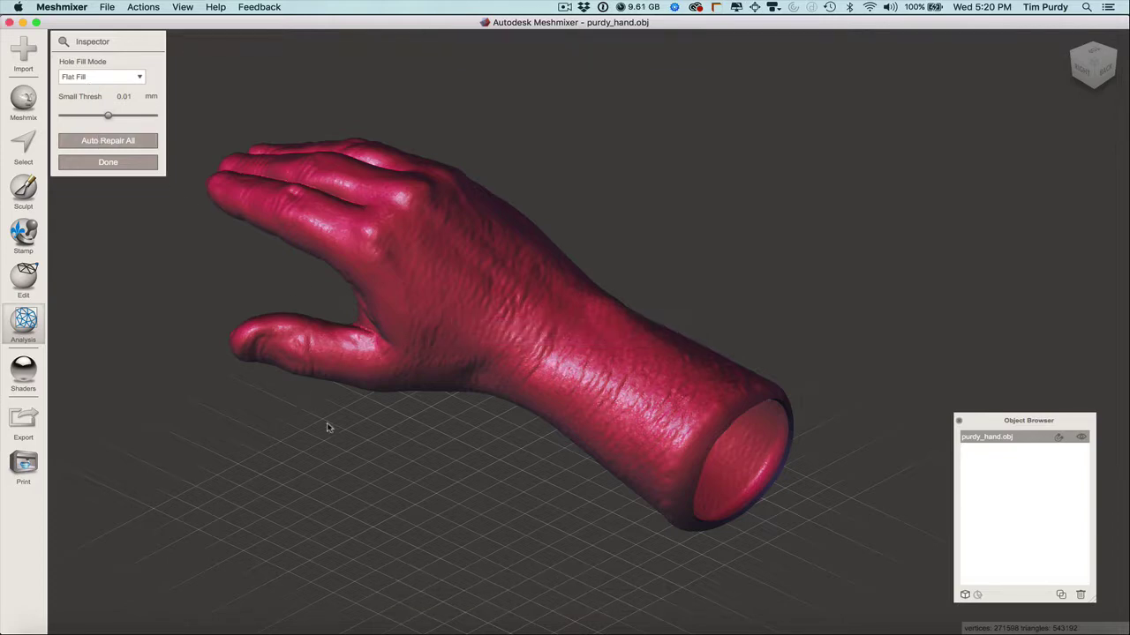
{"action": "mouse_move", "coordinate": [327, 428]}
{"action": "right_mouse_down"}
{"action": "mouse_move", "coordinate": [371, 429]}
{"action": "mouse_move", "coordinate": [293, 436]}
{"action": "mouse_move", "coordinate": [376, 439]}
{"action": "mouse_move", "coordinate": [312, 428]}
{"action": "right_mouse_up"}
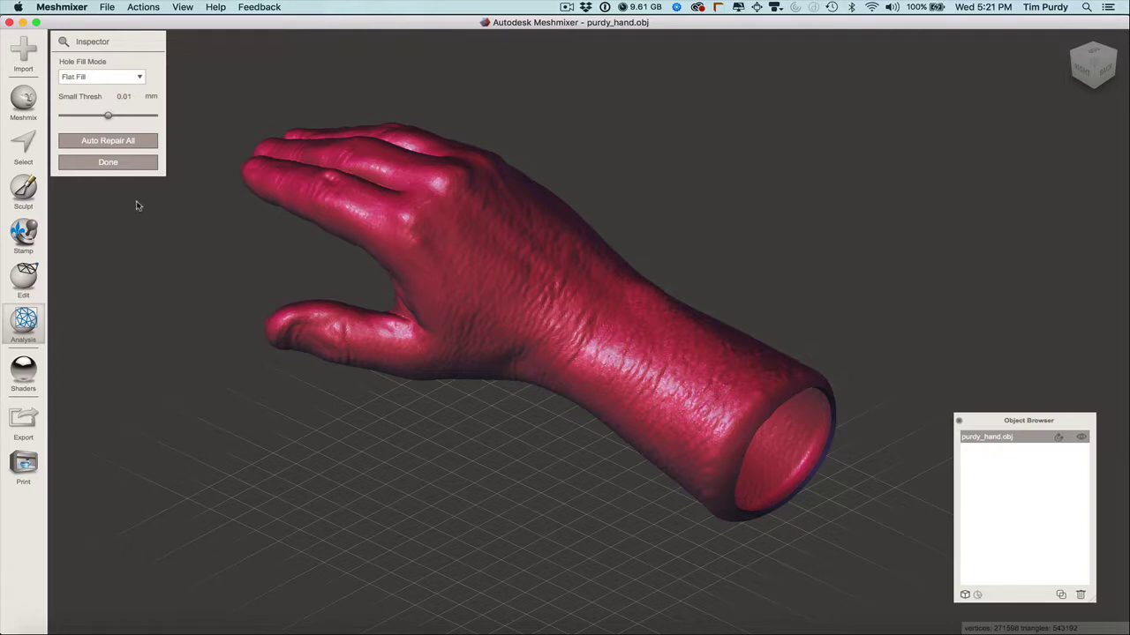
{"action": "left_click", "coordinate": [116, 165]}
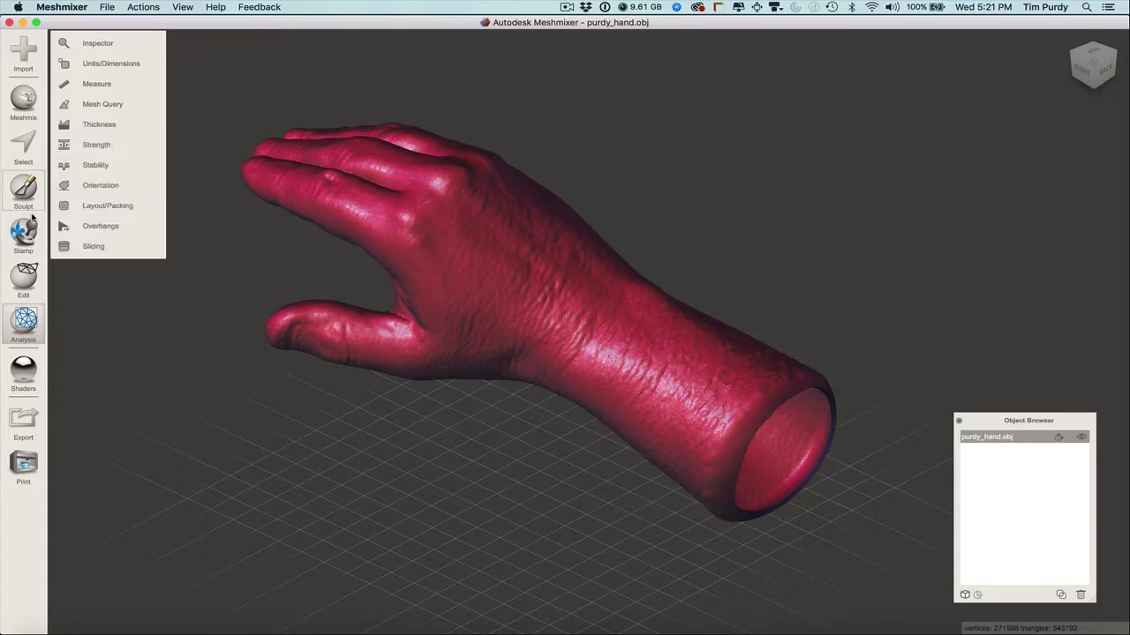
Trim off the rounded wrist rim with a slanted Plane Cut across the forearm, using Cut (Discard Half) and Remeshed Fill, and inspect the cut edge
{"action": "left_click", "coordinate": [23, 286]}
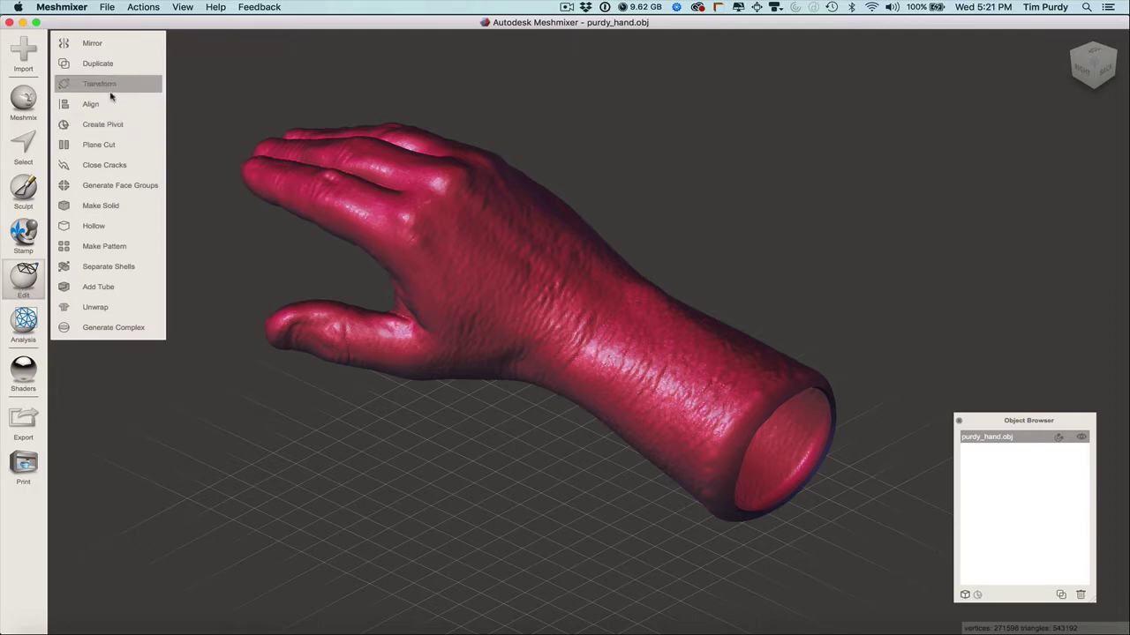
{"action": "left_click", "coordinate": [110, 143]}
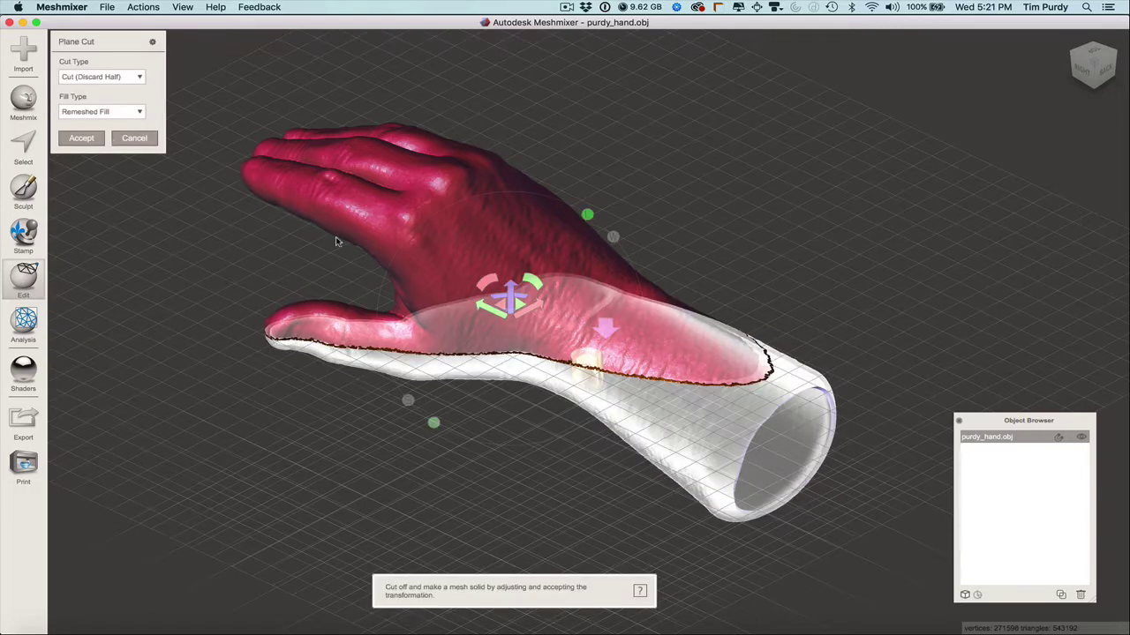
{"action": "left_click_drag", "start_coordinate": [486, 283], "coordinate": [451, 330]}
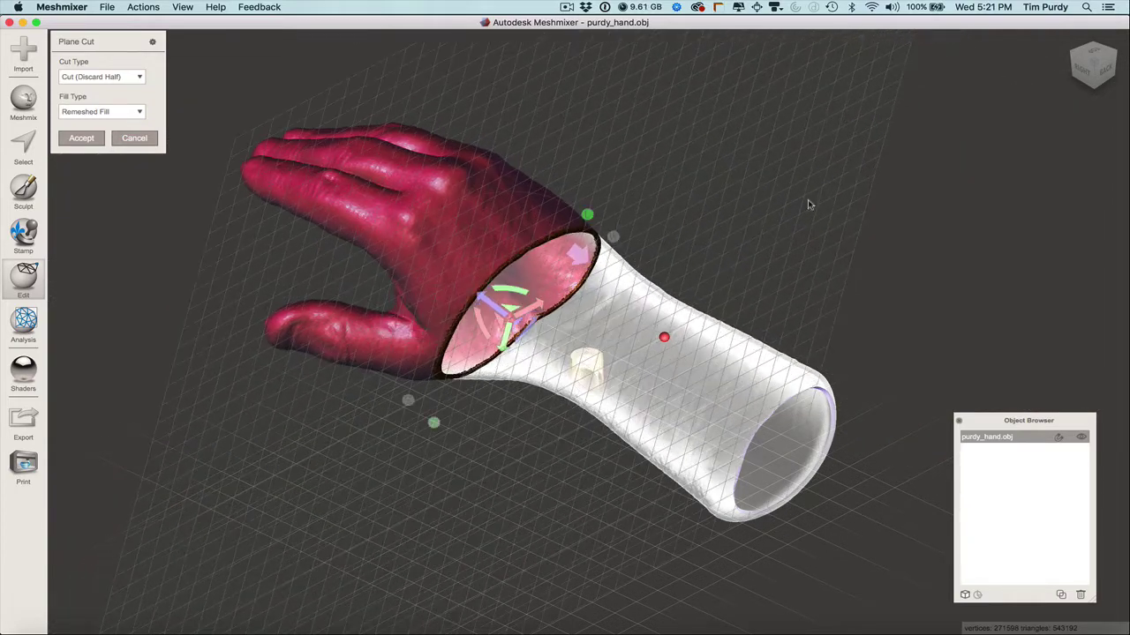
{"action": "left_click", "coordinate": [1097, 80]}
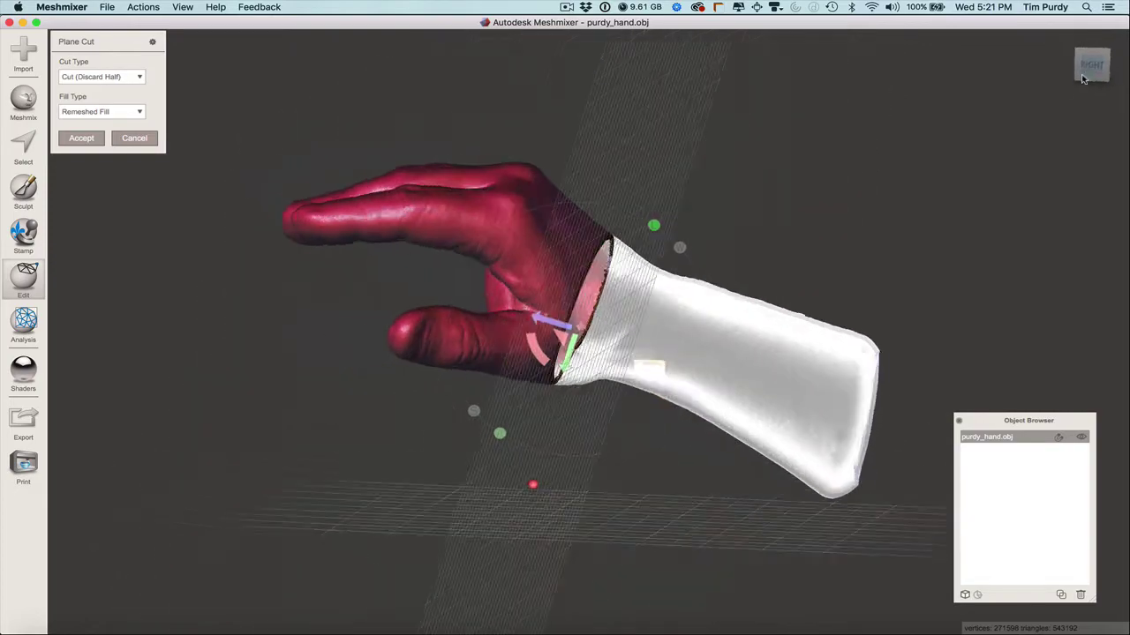
{"action": "left_click_drag", "start_coordinate": [563, 327], "coordinate": [800, 414]}
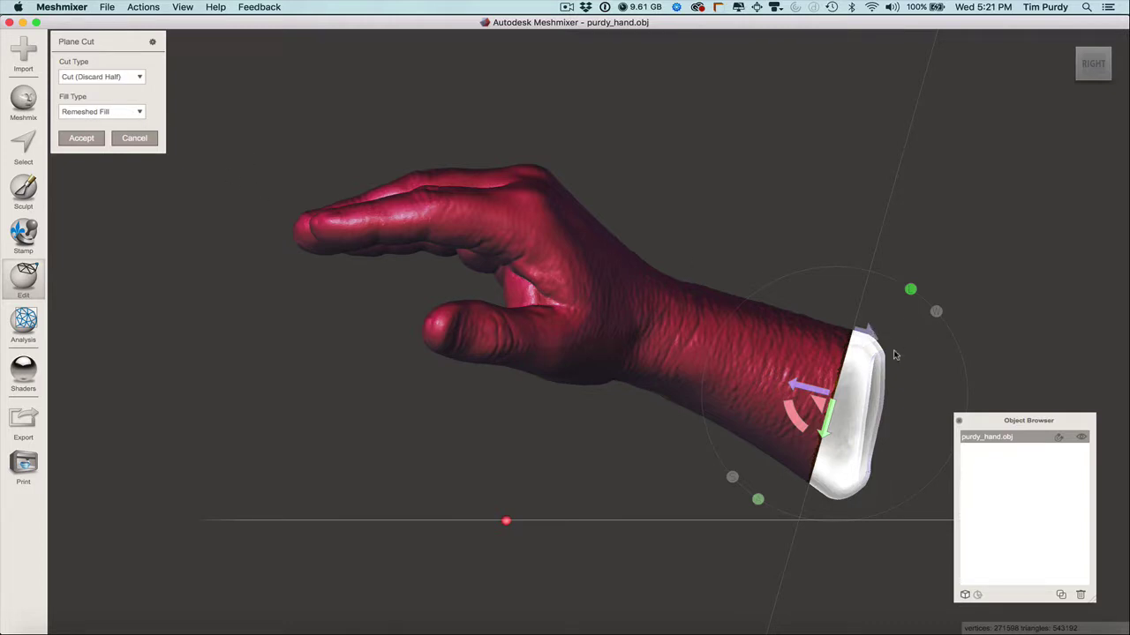
{"action": "left_click", "coordinate": [81, 139]}
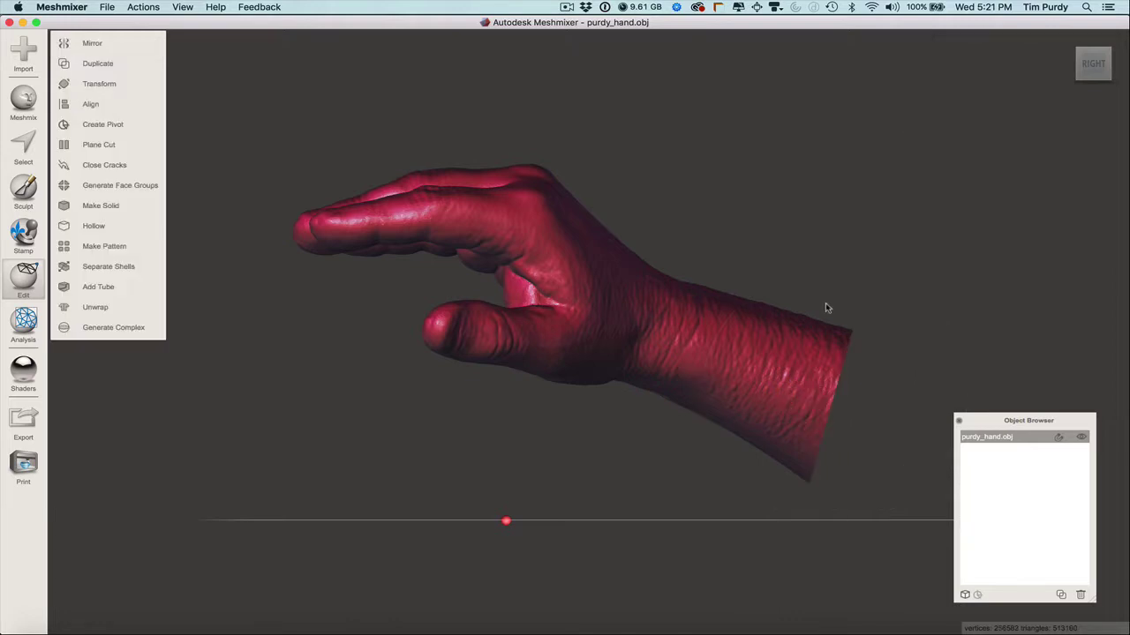
{"action": "right_click_drag", "start_coordinate": [836, 329], "coordinate": [787, 378]}
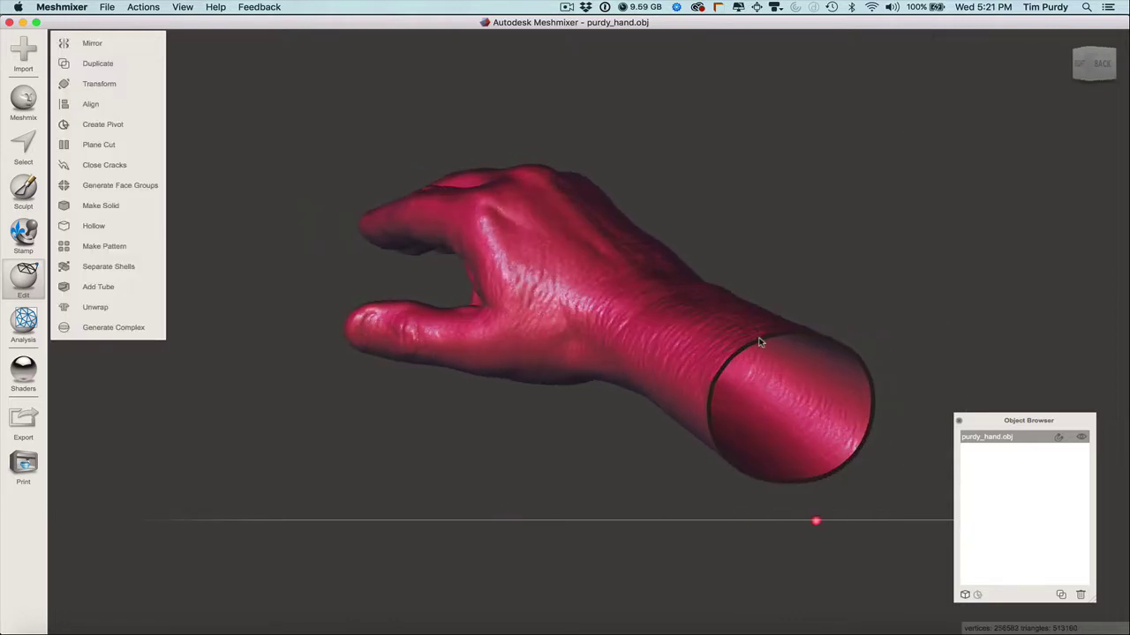
{"action": "scroll", "coordinate": [787, 378], "scroll_direction": "up", "scroll_amount": 3}
{"action": "scroll", "coordinate": [787, 378], "scroll_direction": "up", "scroll_amount": 2}
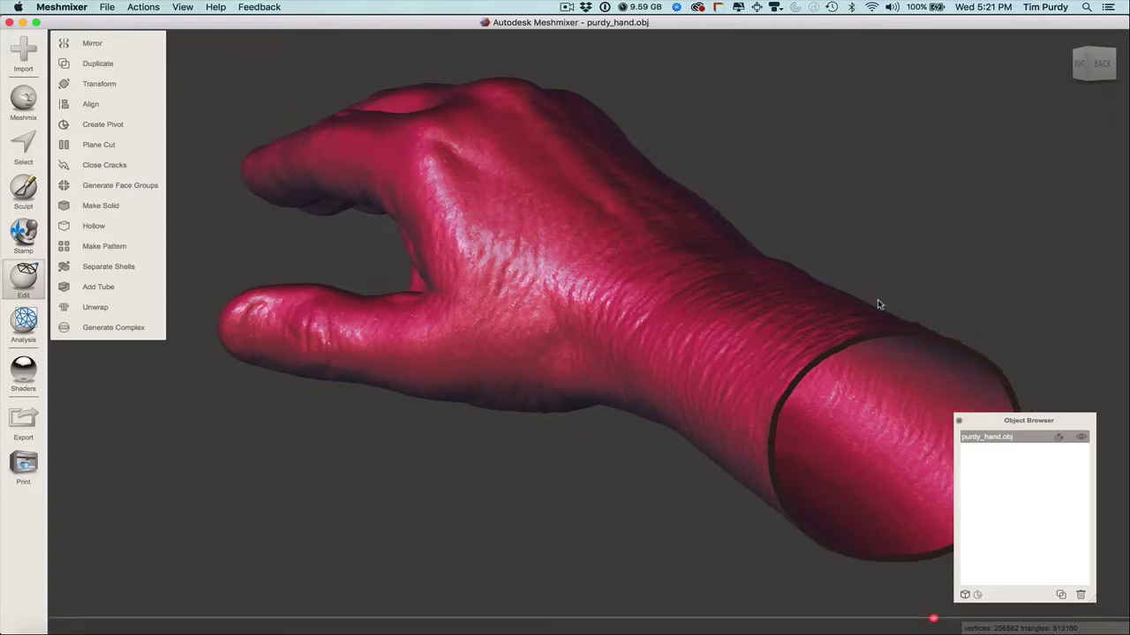
{"action": "scroll", "coordinate": [878, 299], "scroll_direction": "down", "scroll_amount": 4}
{"action": "right_click_drag", "start_coordinate": [543, 412], "coordinate": [742, 411]}
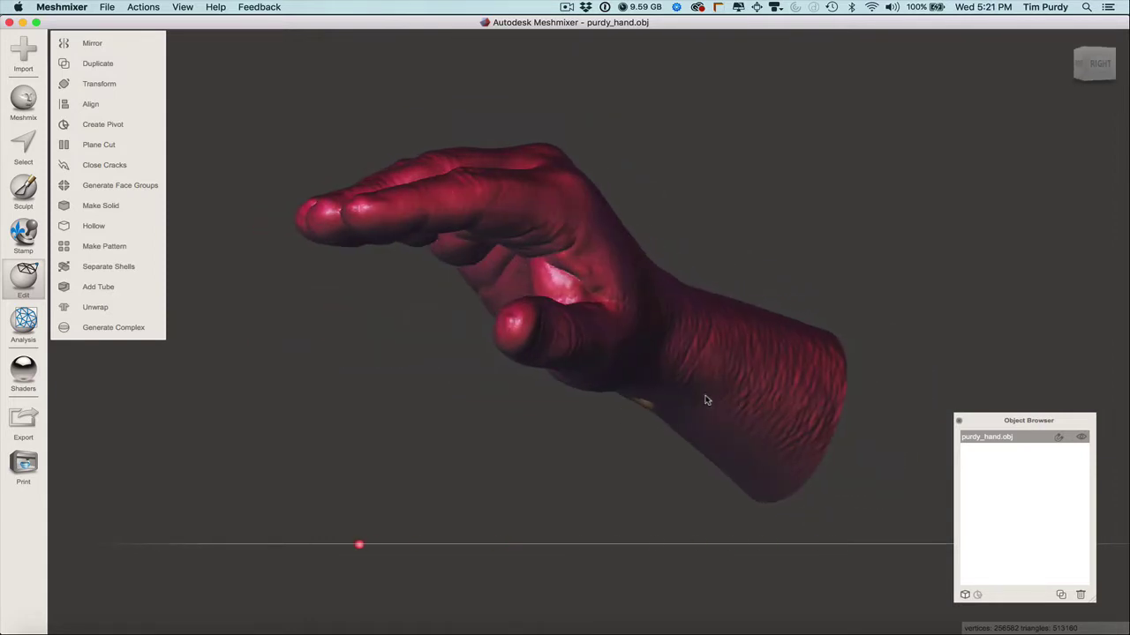